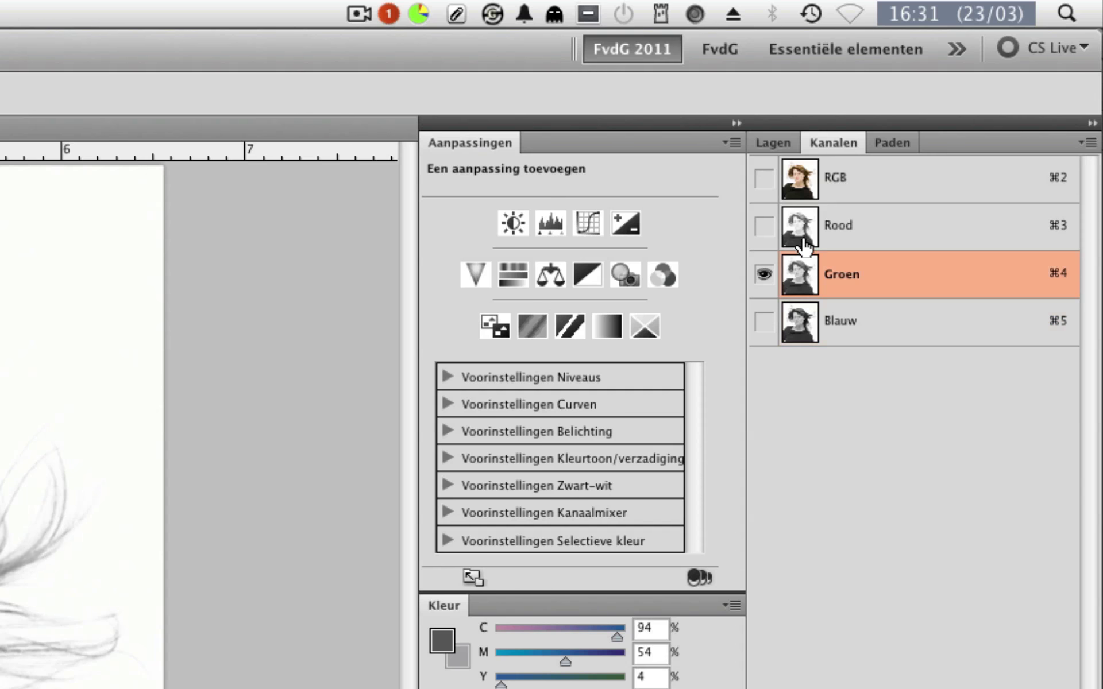
# Step: View the Rood and Blauw channels of the portrait one by one, and duplicate the Blauw channel
pyautogui.click(805, 239)
pyautogui.click(811, 336)
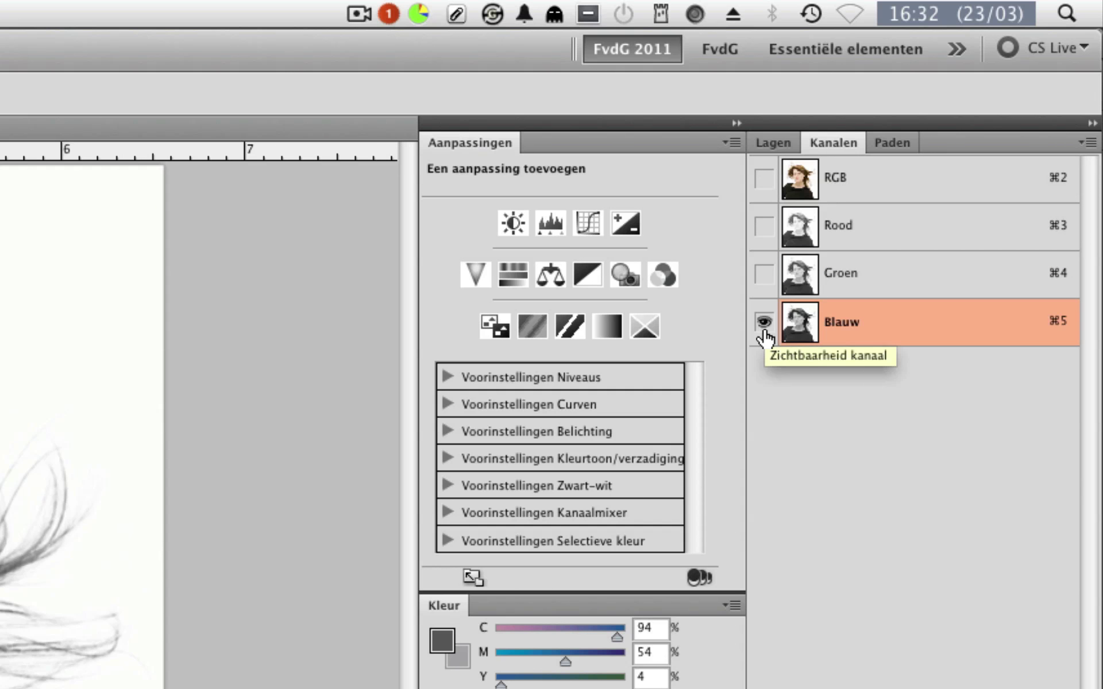
pyautogui.moveTo(816, 336); pyautogui.dragTo(1068, 682)
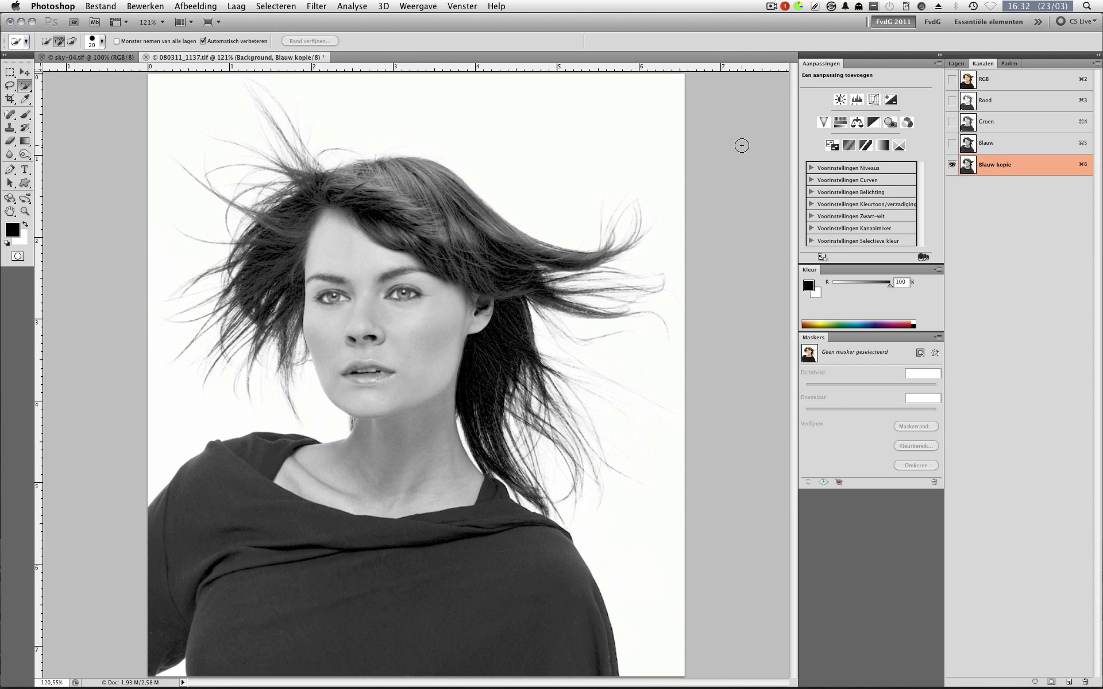
# Step: Darken the Blauw kopie channel with a Niveaus adjustment, setting the midtone input level to 0,15
pyautogui.click(195, 6)
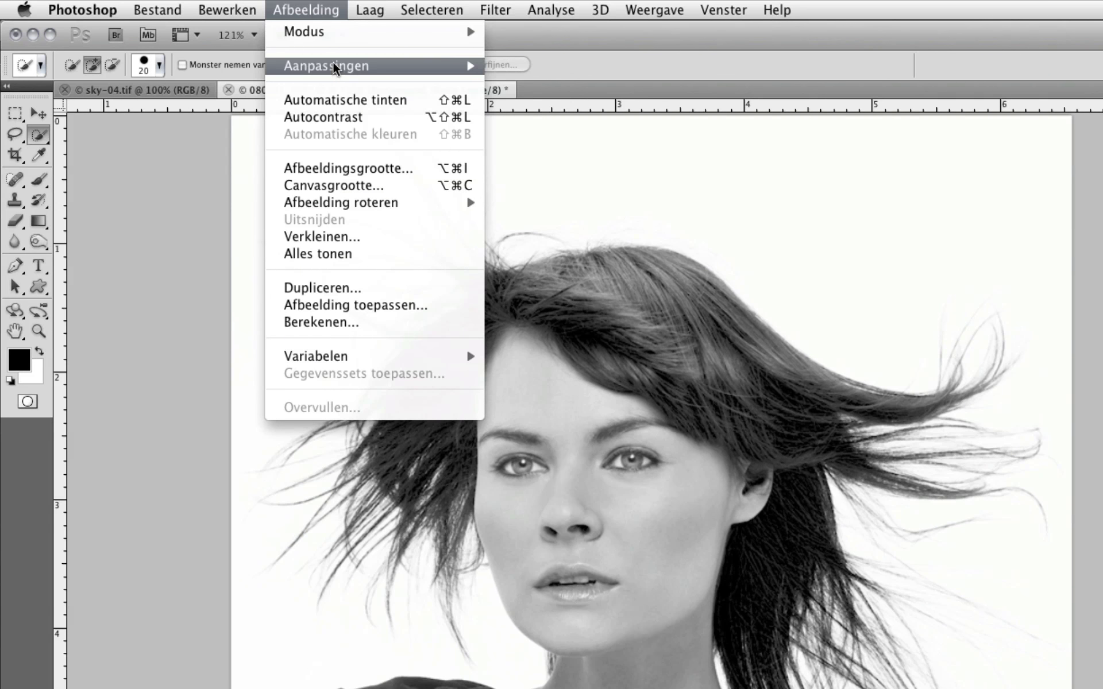
pyautogui.moveTo(336, 67)
pyautogui.click(581, 87)
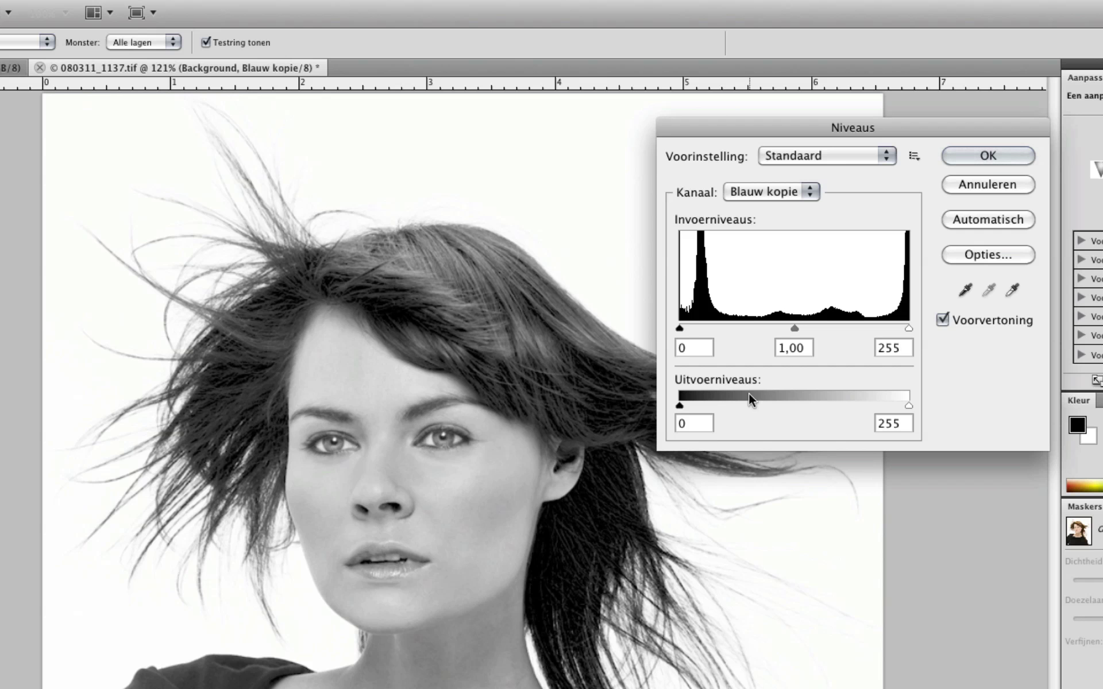
pyautogui.moveTo(797, 329); pyautogui.dragTo(887, 330)
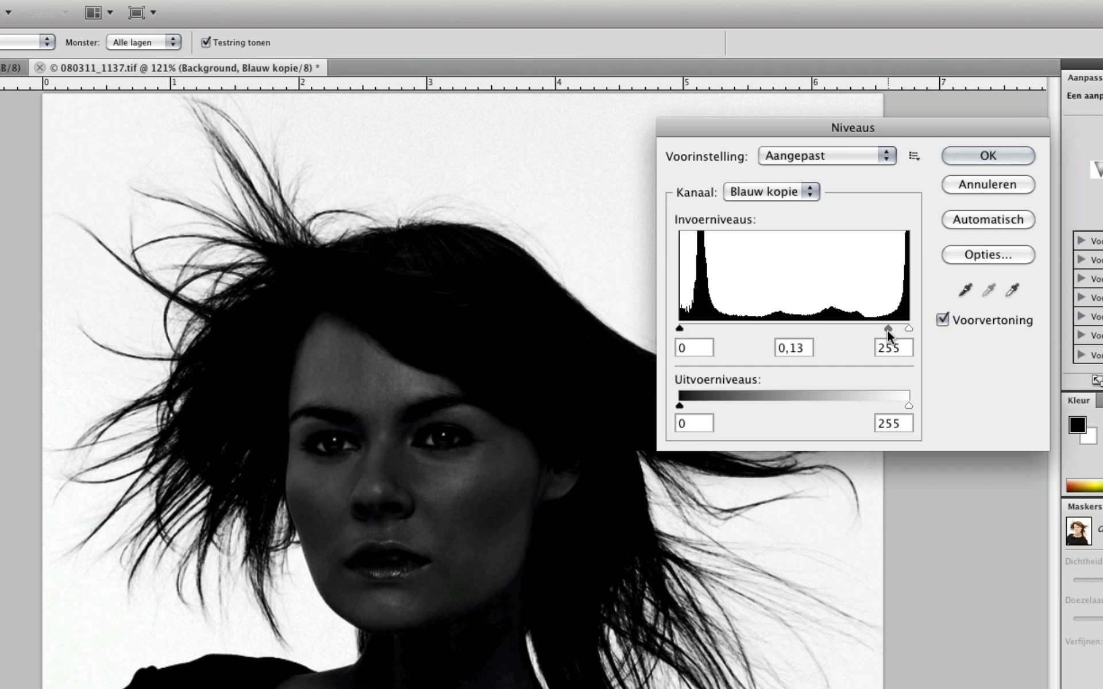
pyautogui.moveTo(888, 329); pyautogui.dragTo(884, 329)
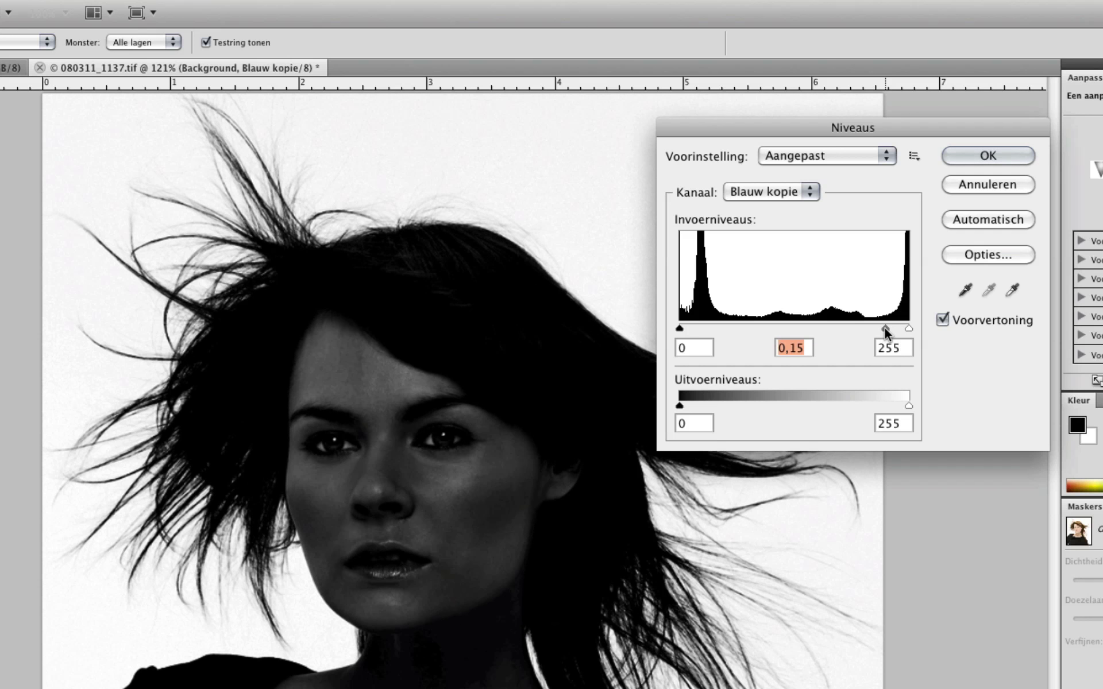
pyautogui.click(1026, 155)
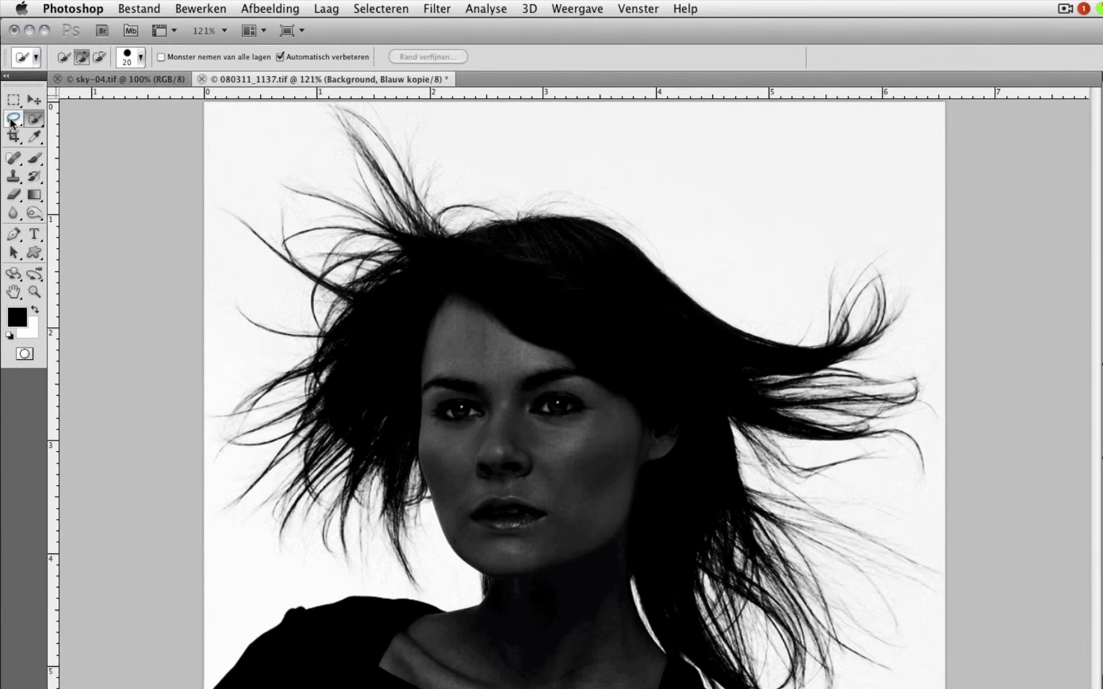
# Step: Select the woman's face, inner hair area and body with the Magnetische lasso, tracing from the shoulder all the way around
pyautogui.click(10, 85)
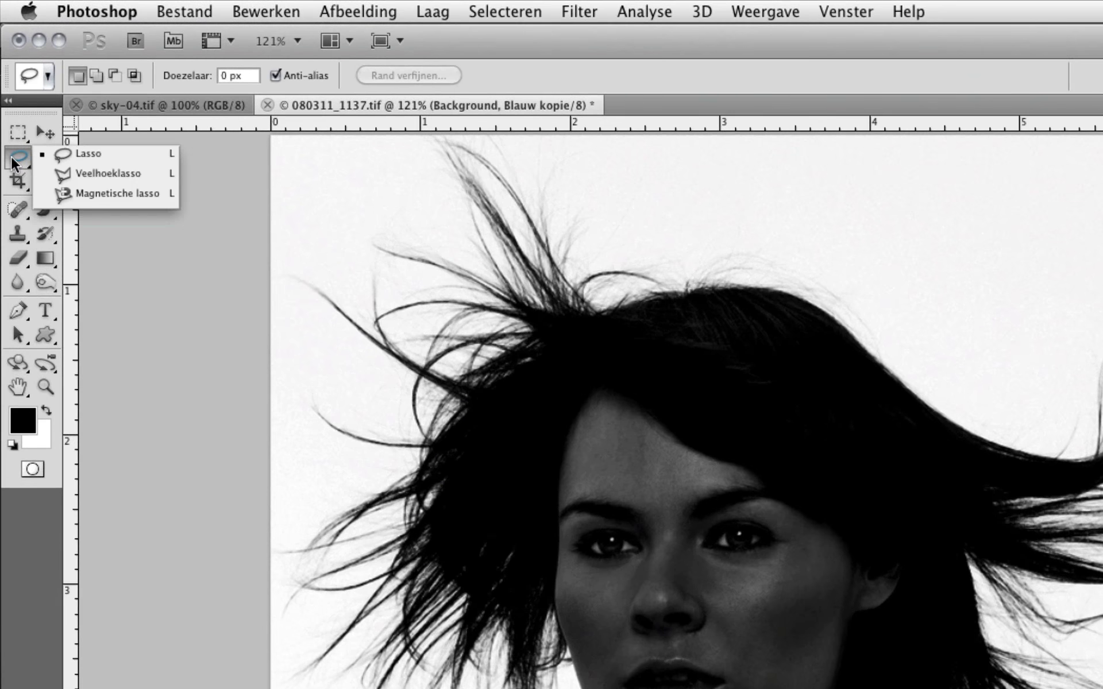
pyautogui.click(95, 195)
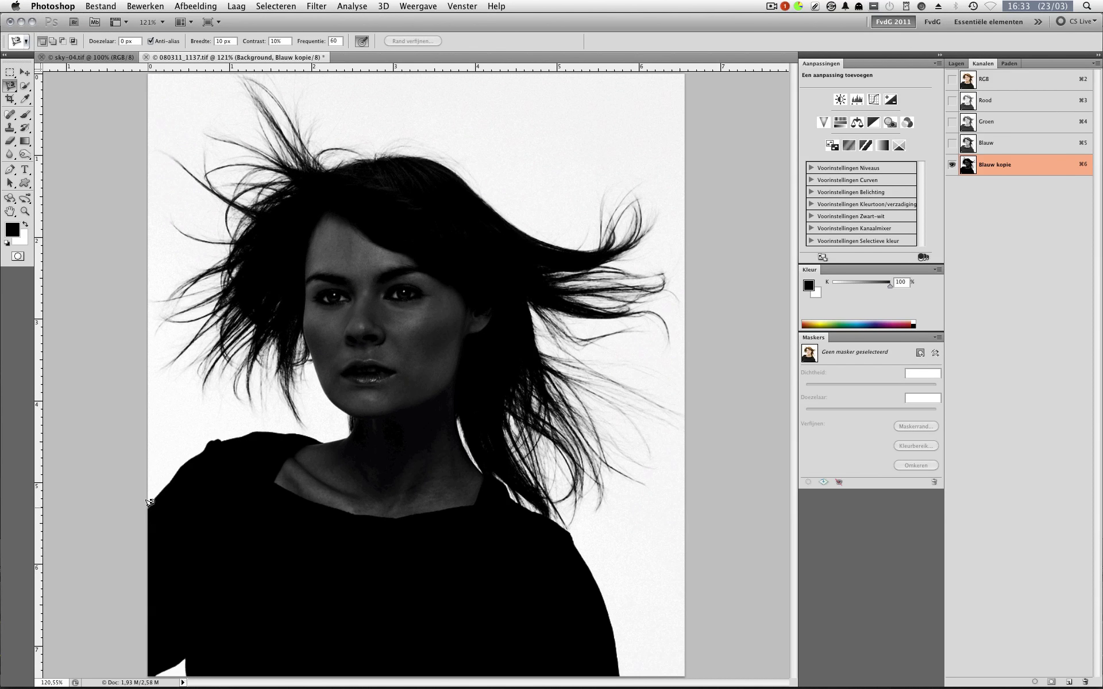
pyautogui.click(148, 506)
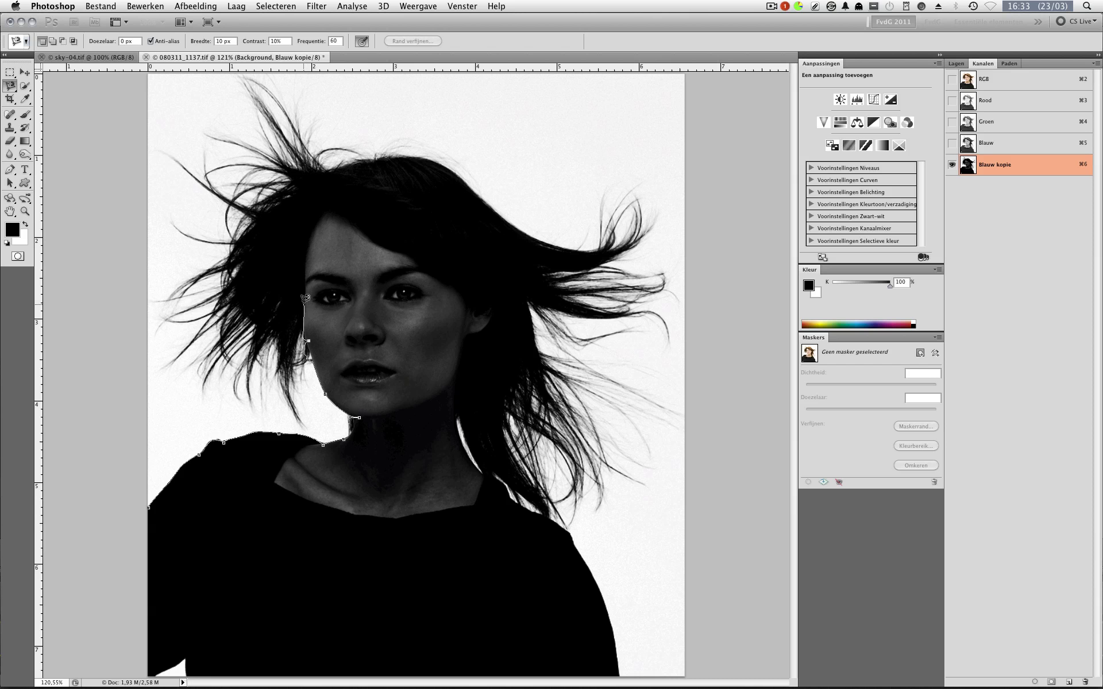
pyautogui.click(285, 252)
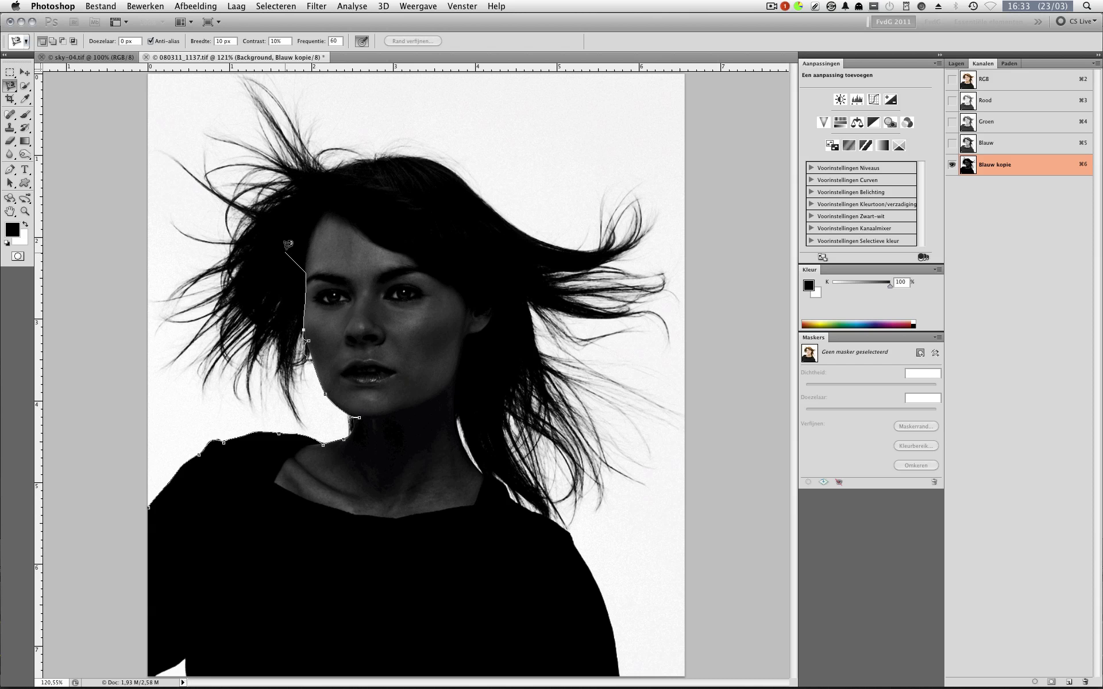
pyautogui.click(370, 189)
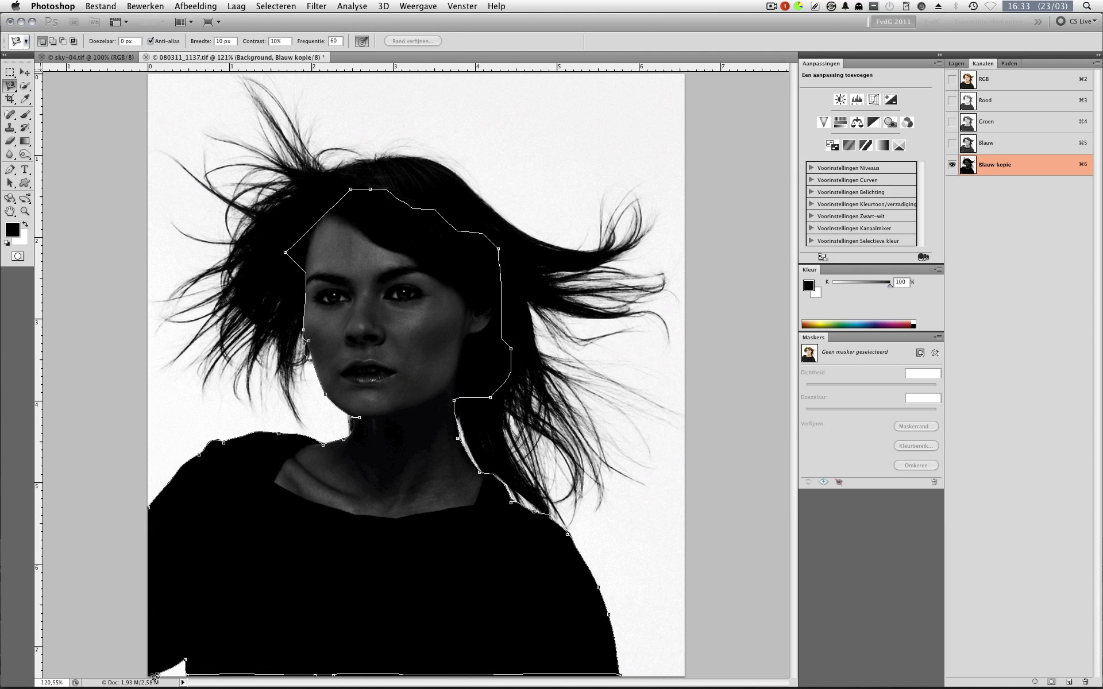
pyautogui.click(150, 502)
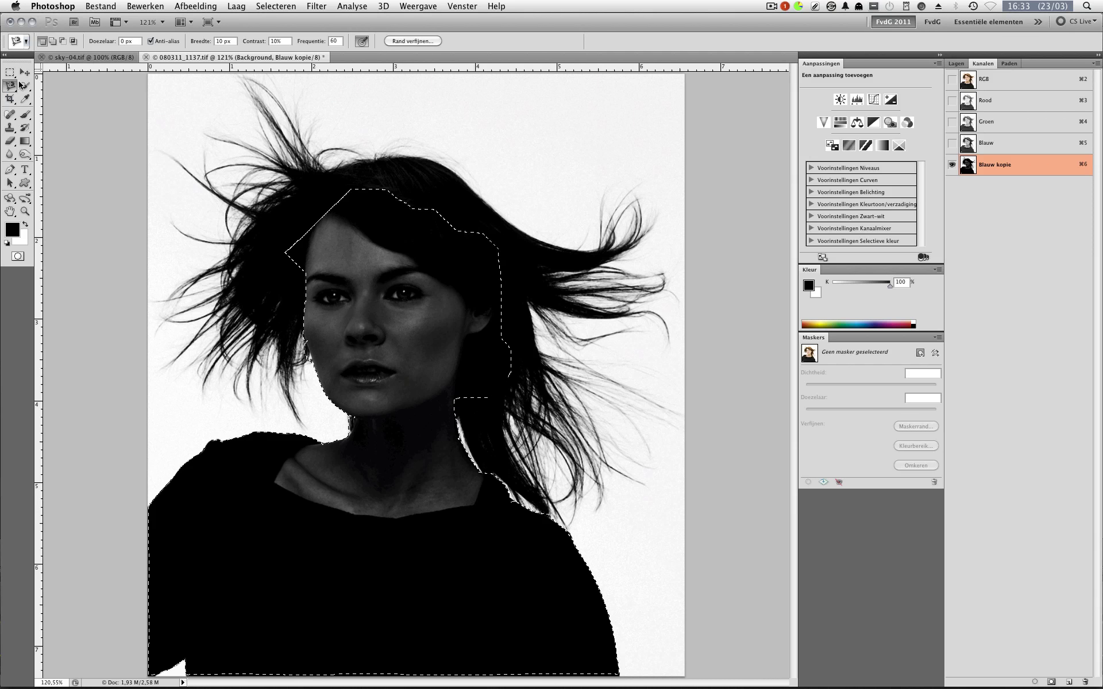
# Step: Refine the selection with the freehand Lasso by adding the bottom edge of the shirt and correcting the edge beside the cheek
pyautogui.click(10, 85)
pyautogui.click(58, 88)
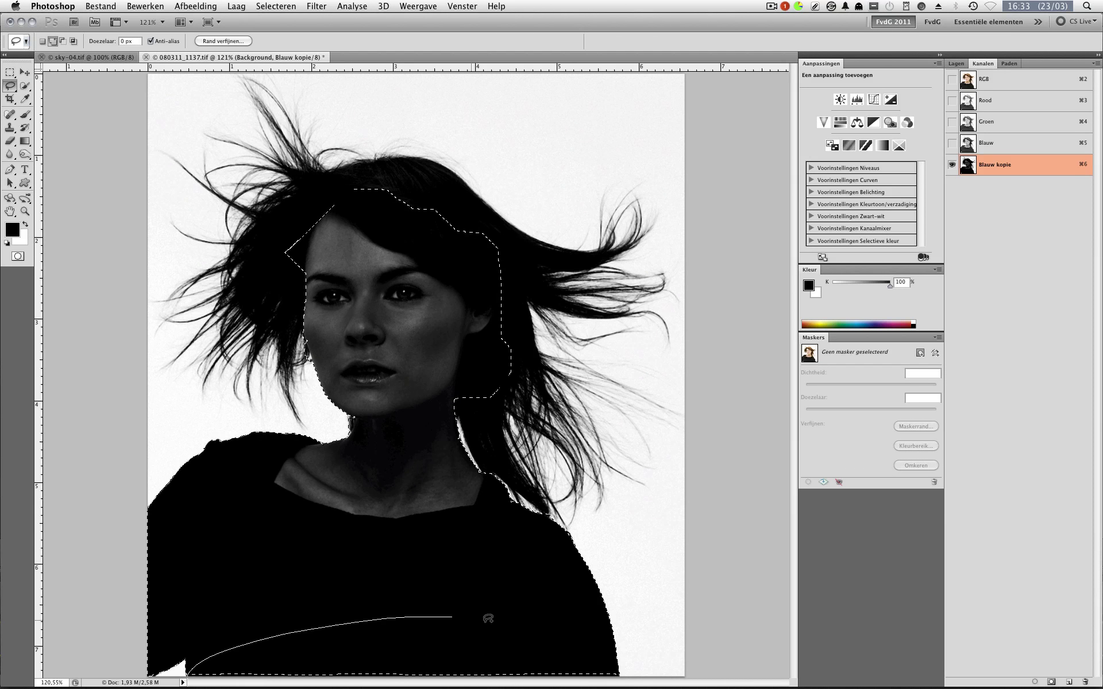
pyautogui.moveTo(613, 666)
pyautogui.mouseDown()
pyautogui.moveTo(597, 686)
pyautogui.moveTo(243, 679)
pyautogui.moveTo(189, 672)
pyautogui.moveTo(198, 643)
pyautogui.mouseUp()
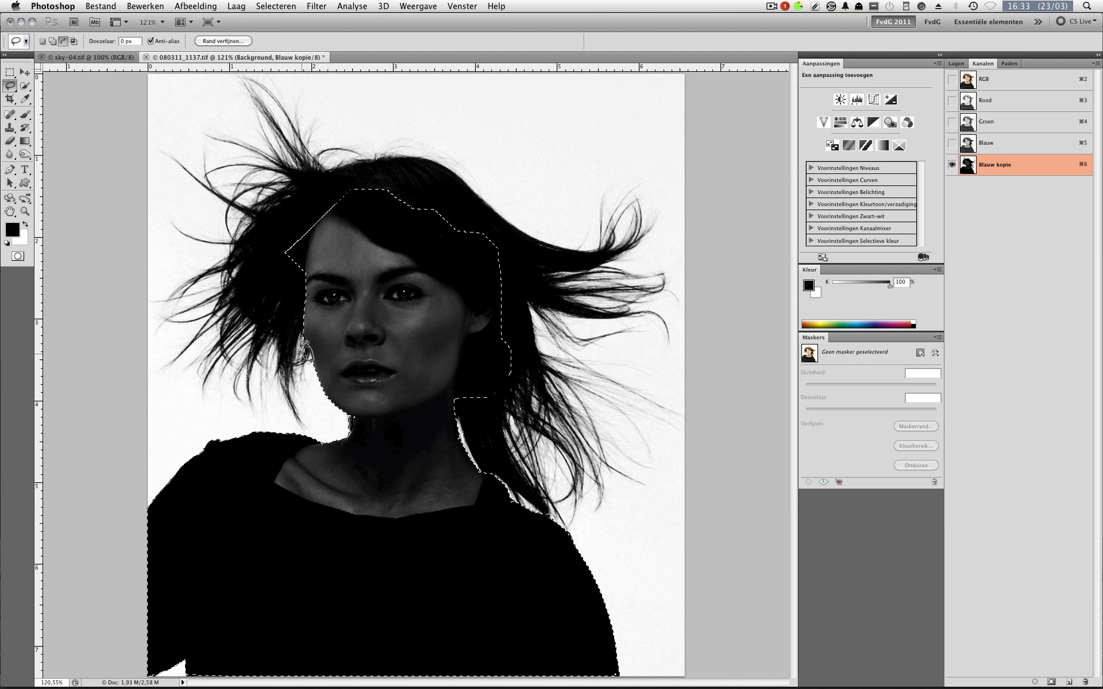
pyautogui.press('alt')
# Step: Apply a Niveaus adjustment to the selected area of the channel with the black input level at 146
pyautogui.click(196, 6)
pyautogui.moveTo(225, 41)
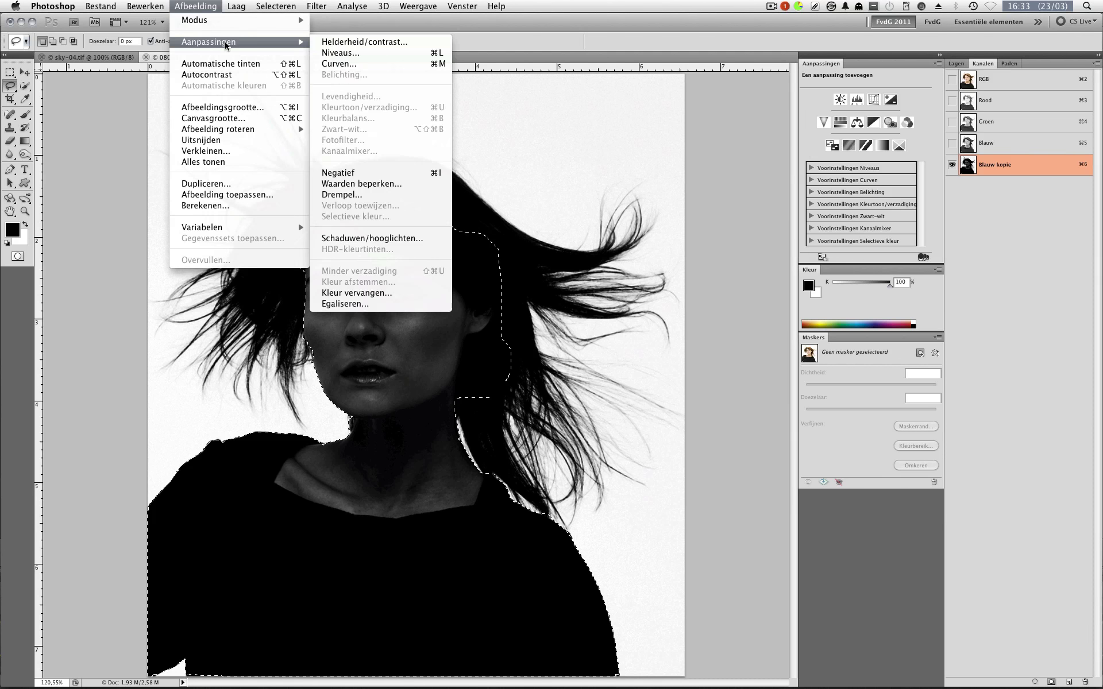
pyautogui.click(350, 55)
pyautogui.moveTo(556, 223); pyautogui.dragTo(621, 220)
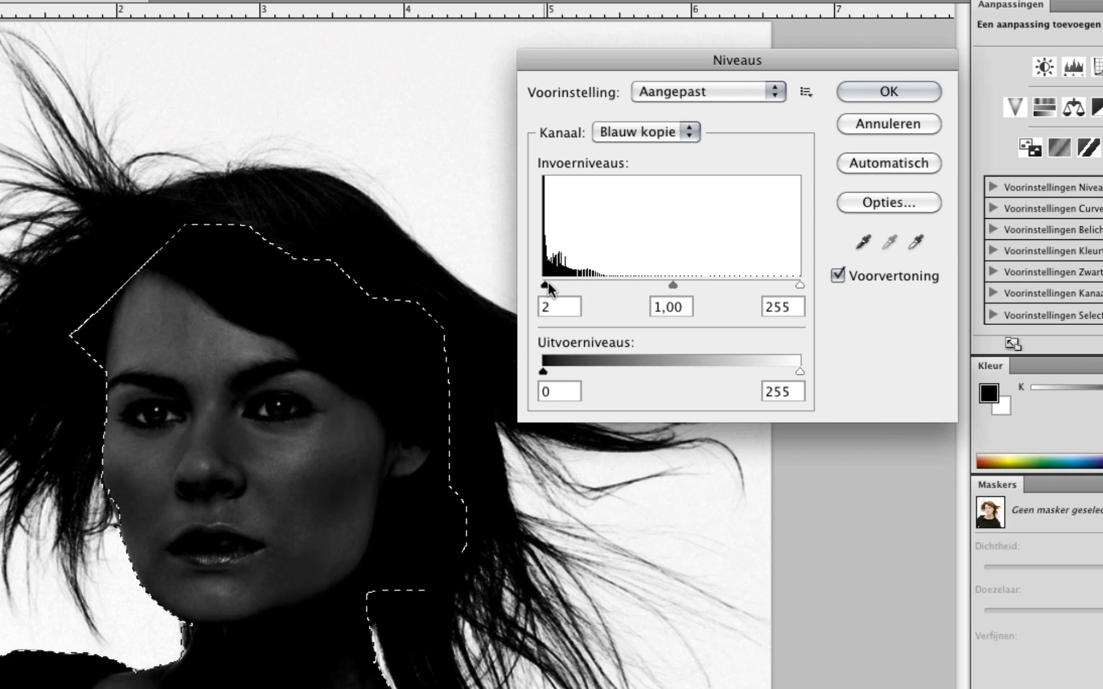
pyautogui.moveTo(657, 278); pyautogui.dragTo(690, 281)
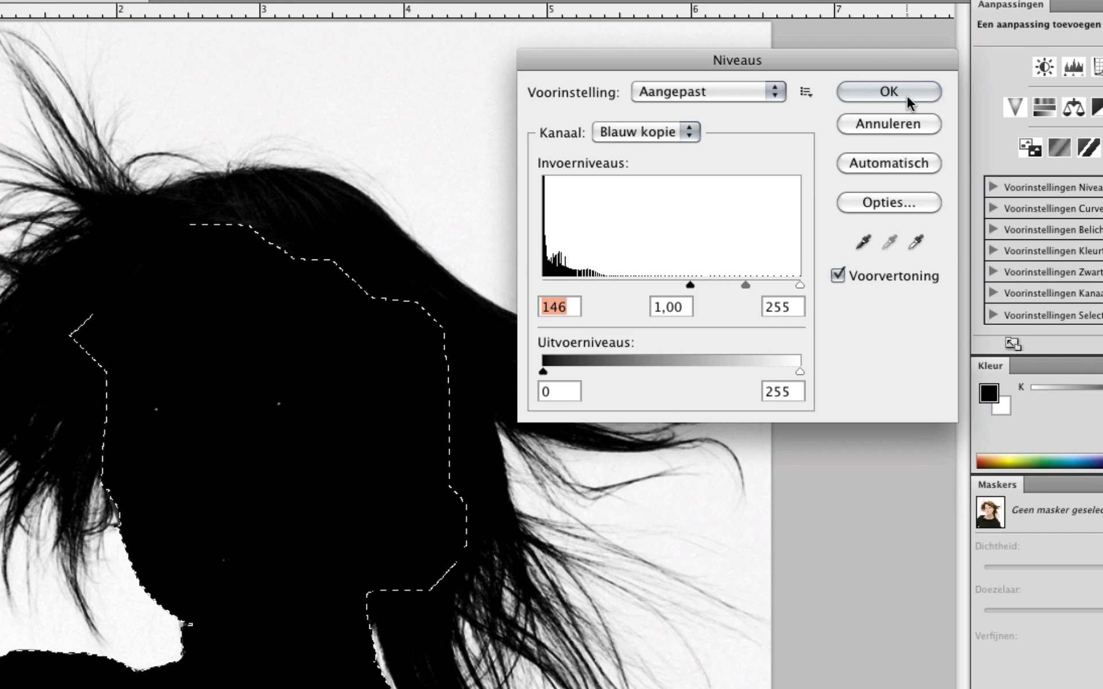
pyautogui.click(909, 96)
# Step: Fill the selected area of the Blauw kopie channel with black and deselect it
pyautogui.click(193, 6)
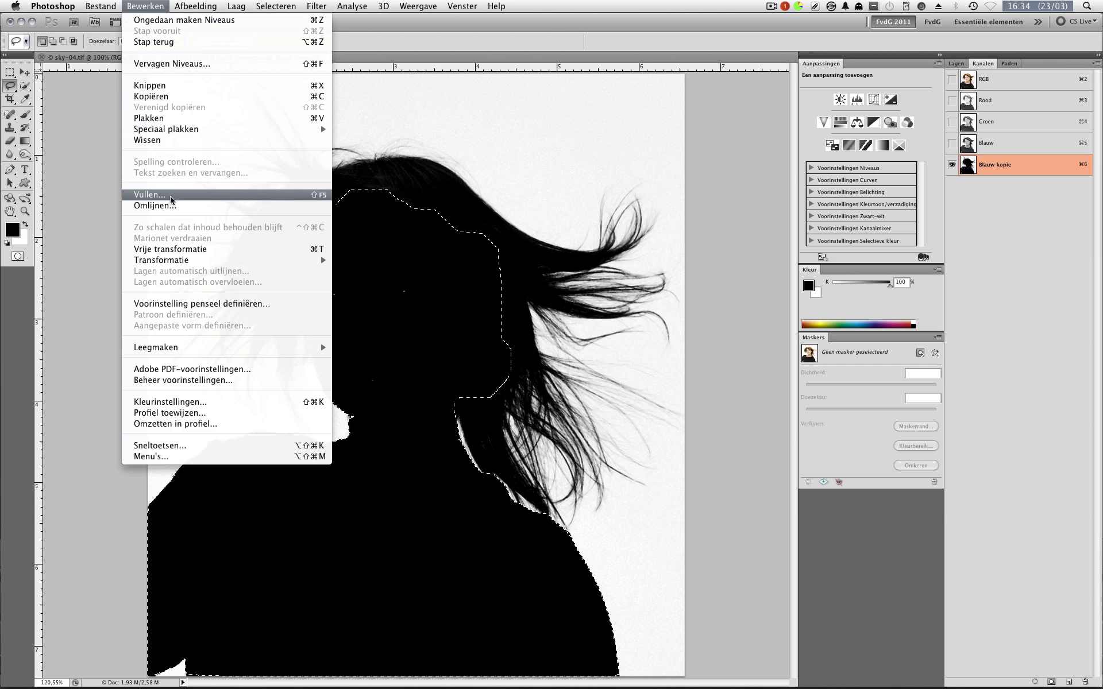
pyautogui.click(149, 197)
pyautogui.click(689, 218)
pyautogui.press('l')
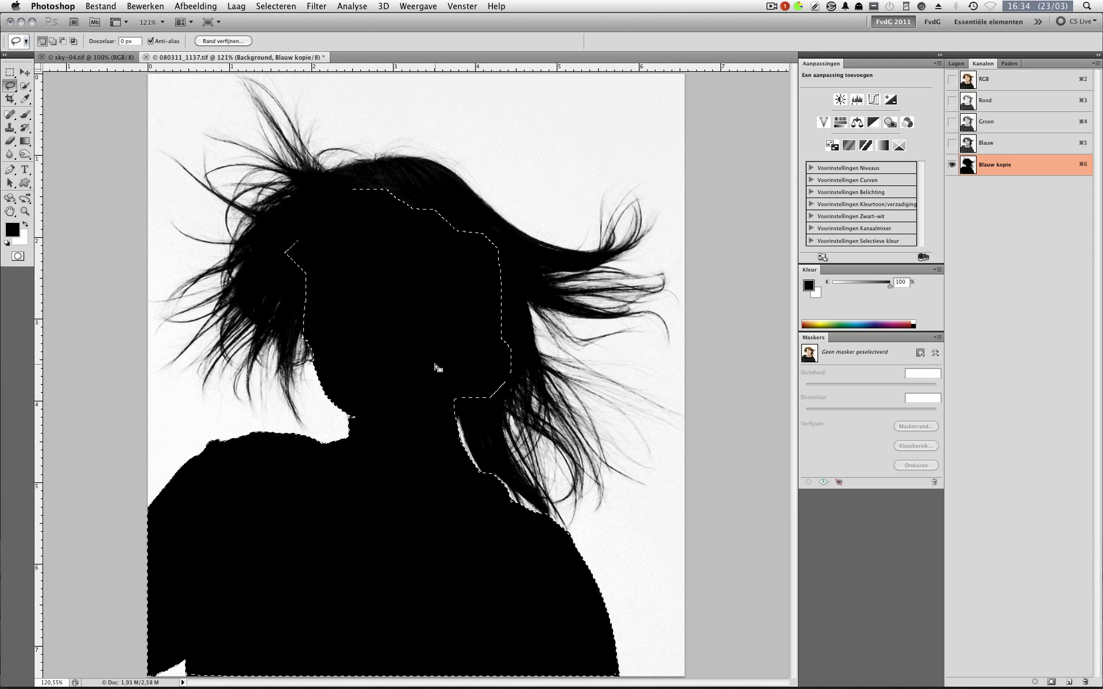
pyautogui.press('super+d')
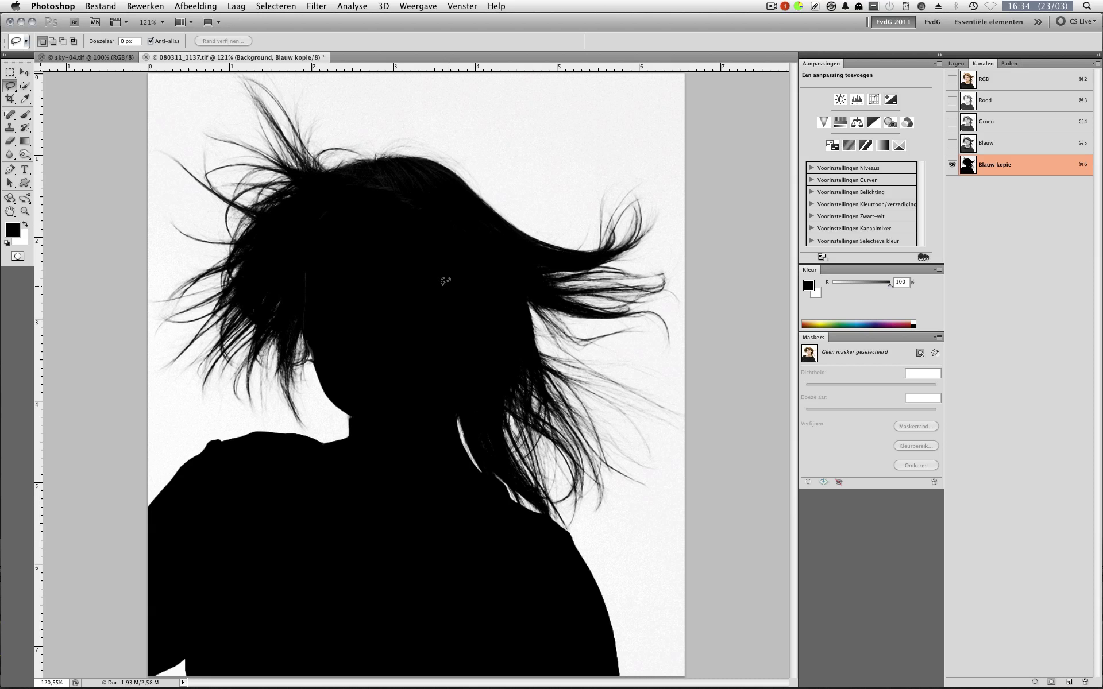
# Step: Clean up the channel by brushing along the outer edges of both shoulders with the Brush tool in Bedekken mode
pyautogui.click(25, 115)
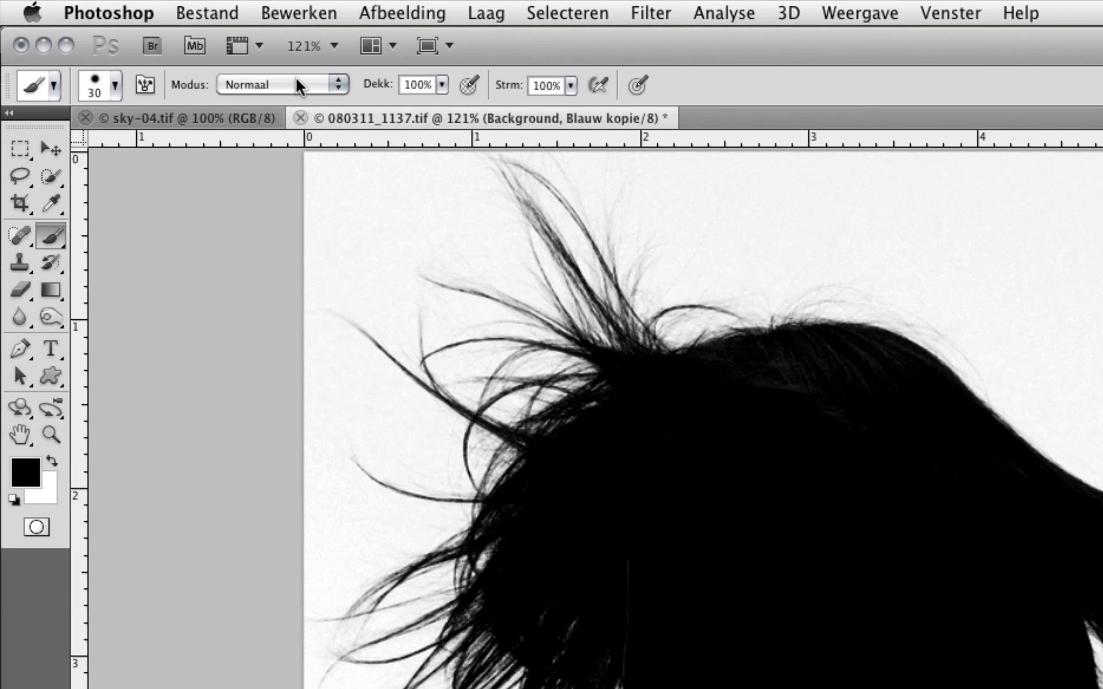
pyautogui.click(299, 86)
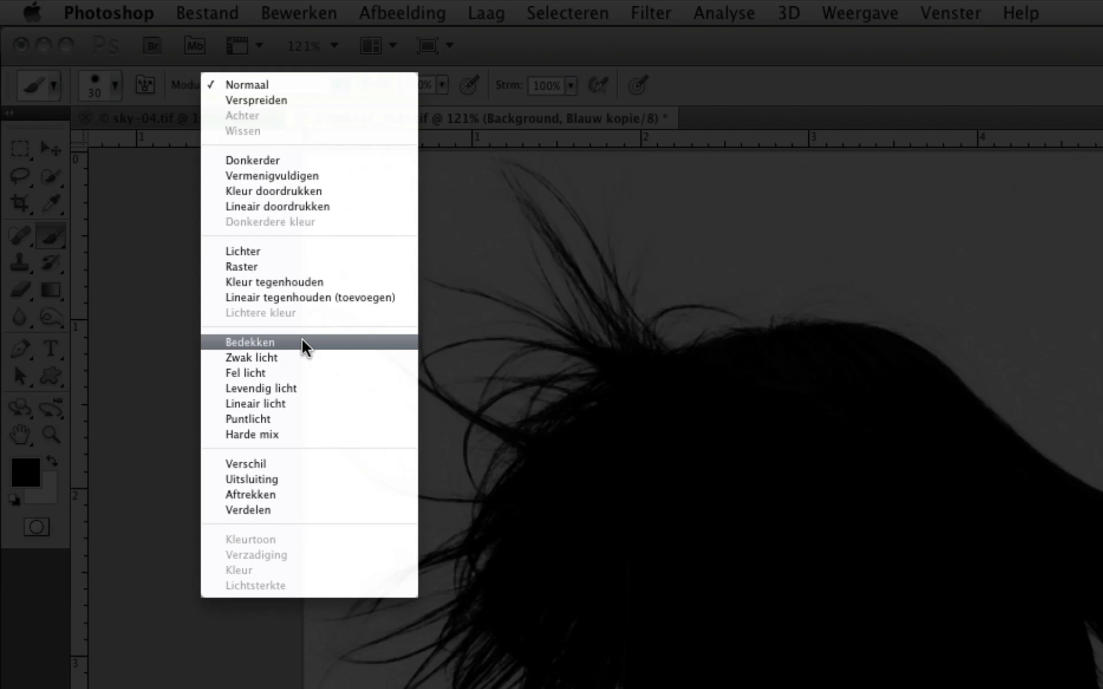
pyautogui.click(301, 343)
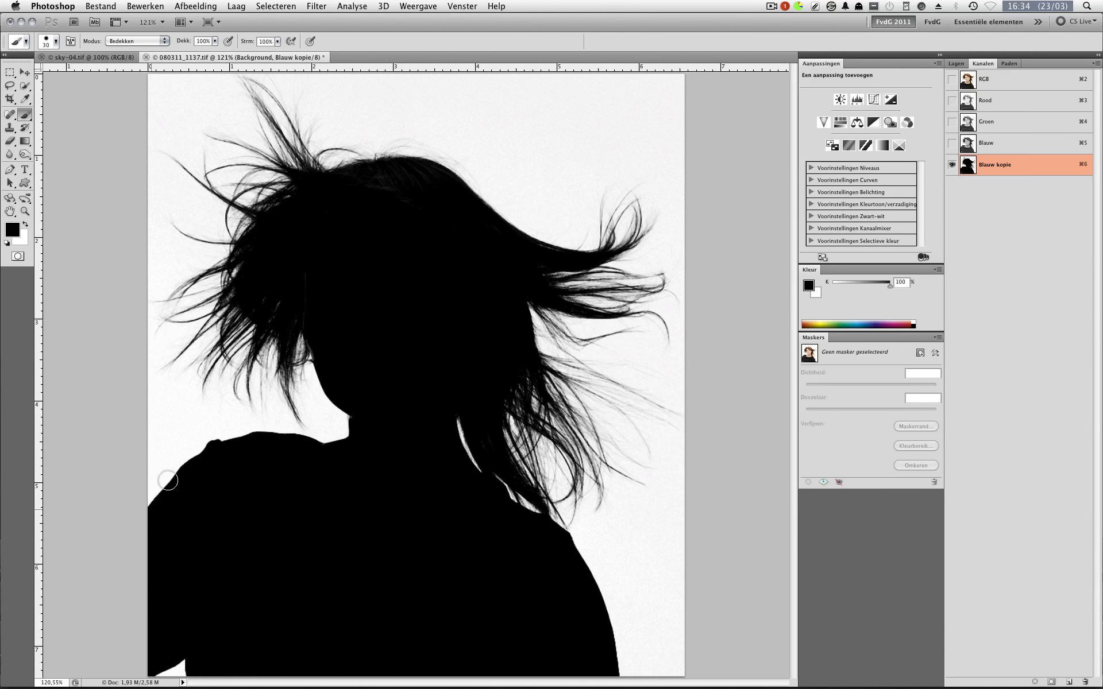
pyautogui.moveTo(168, 481)
pyautogui.mouseDown()
pyautogui.moveTo(236, 440)
pyautogui.moveTo(331, 440)
pyautogui.moveTo(346, 429)
pyautogui.moveTo(235, 436)
pyautogui.moveTo(181, 459)
pyautogui.moveTo(146, 524)
pyautogui.mouseUp()
pyautogui.moveTo(632, 567)
pyautogui.mouseDown()
pyautogui.moveTo(603, 632)
pyautogui.moveTo(611, 670)
pyautogui.mouseUp()
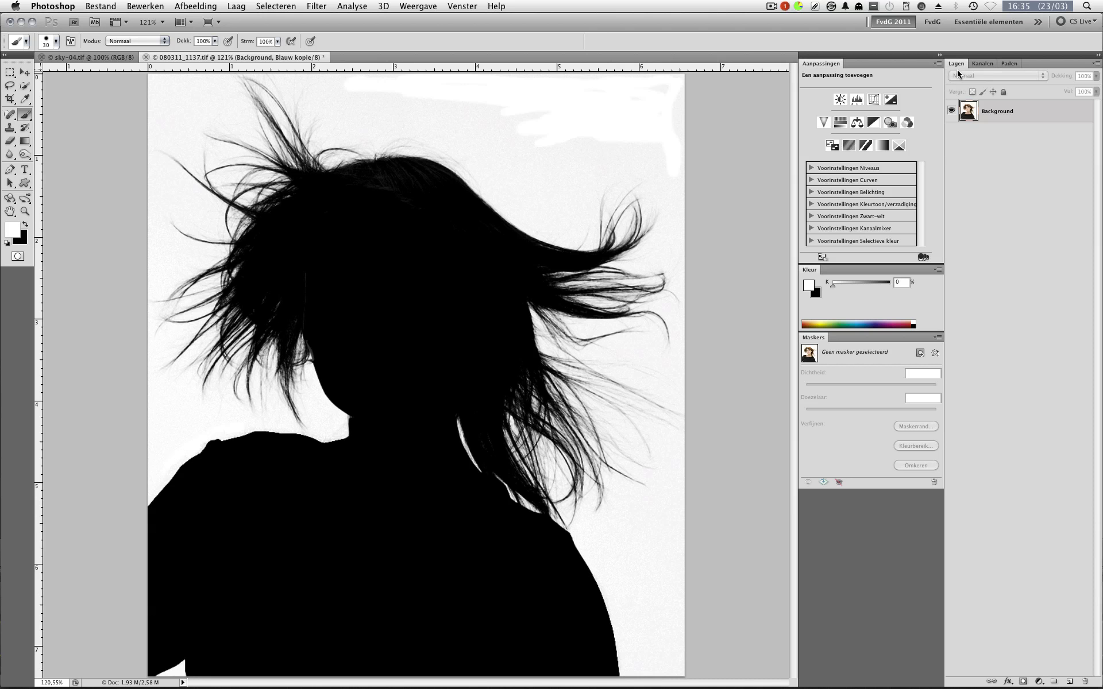
# Step: Return to the full-colour Background layer, add a new layer above it and paste the sky image into it
pyautogui.click(968, 111)
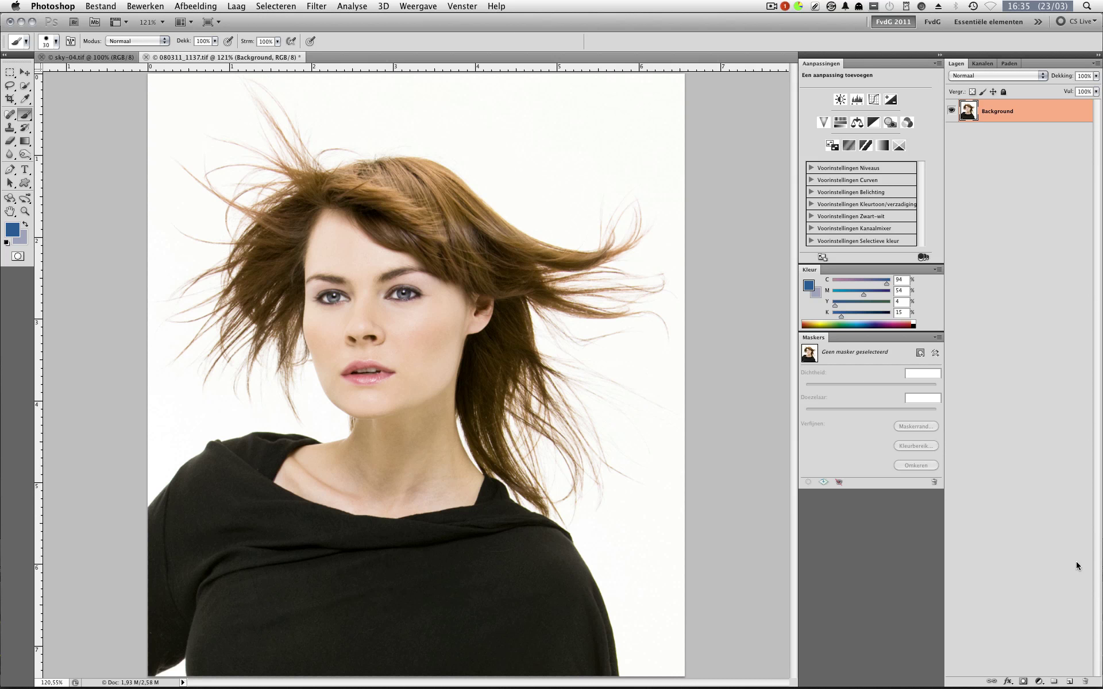
pyautogui.click(1070, 683)
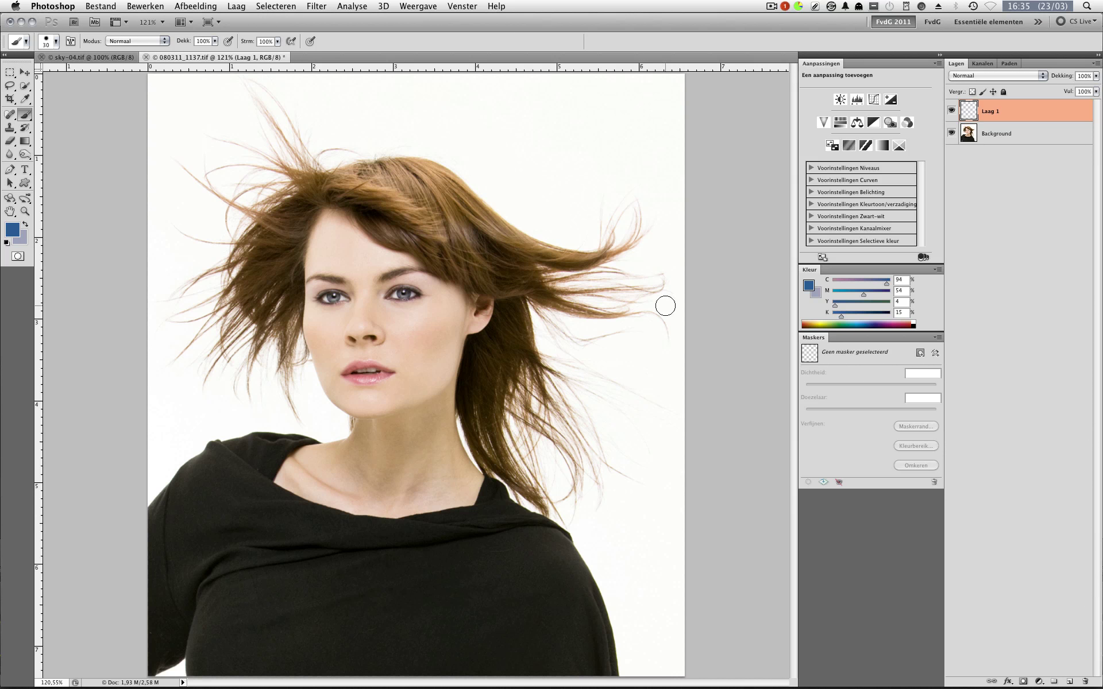
pyautogui.press('super+v')
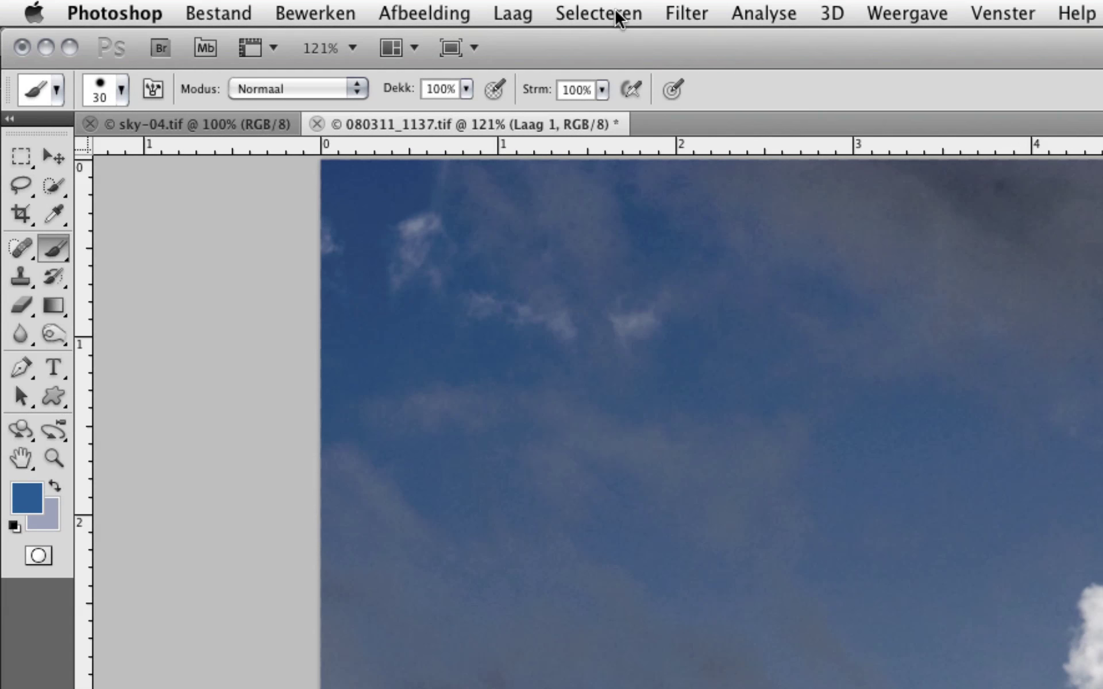
# Step: Load the Blauw kopie channel of 080311_1137.tif as a new selection, without inverting it
pyautogui.click(274, 6)
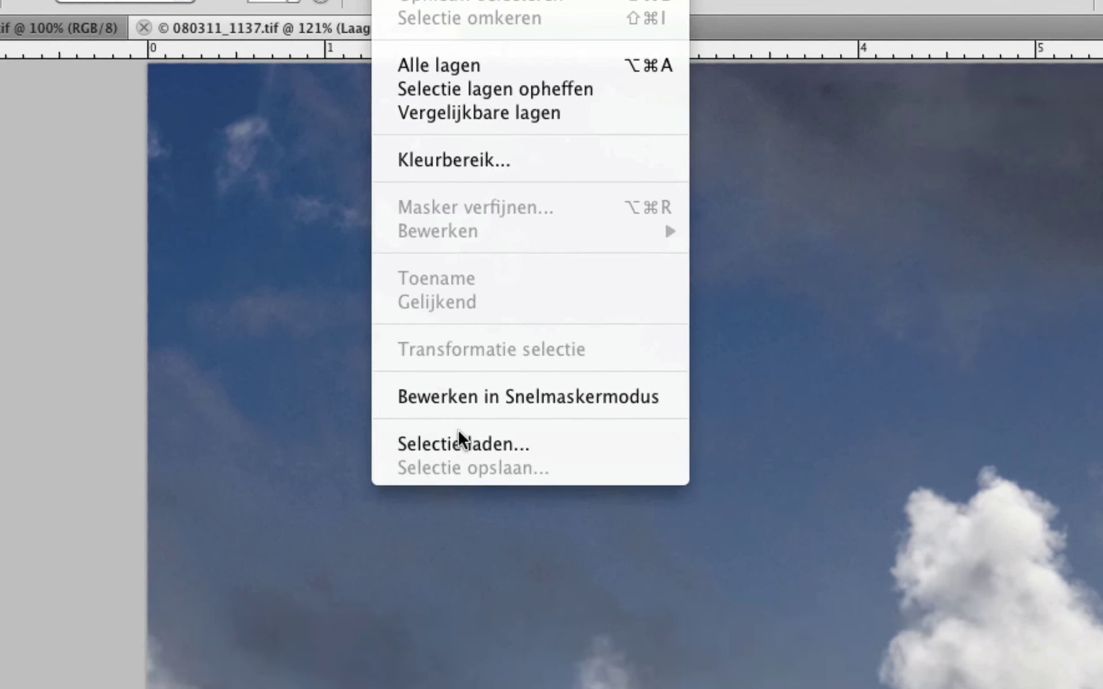
pyautogui.click(630, 541)
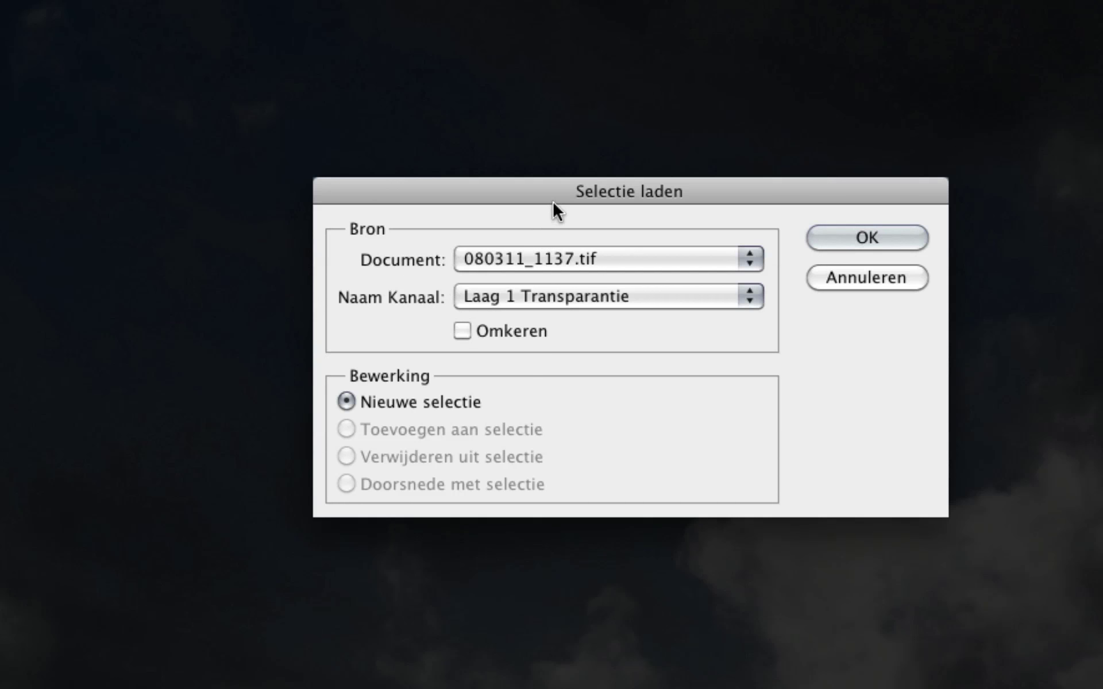
pyautogui.moveTo(528, 199); pyautogui.dragTo(518, 171)
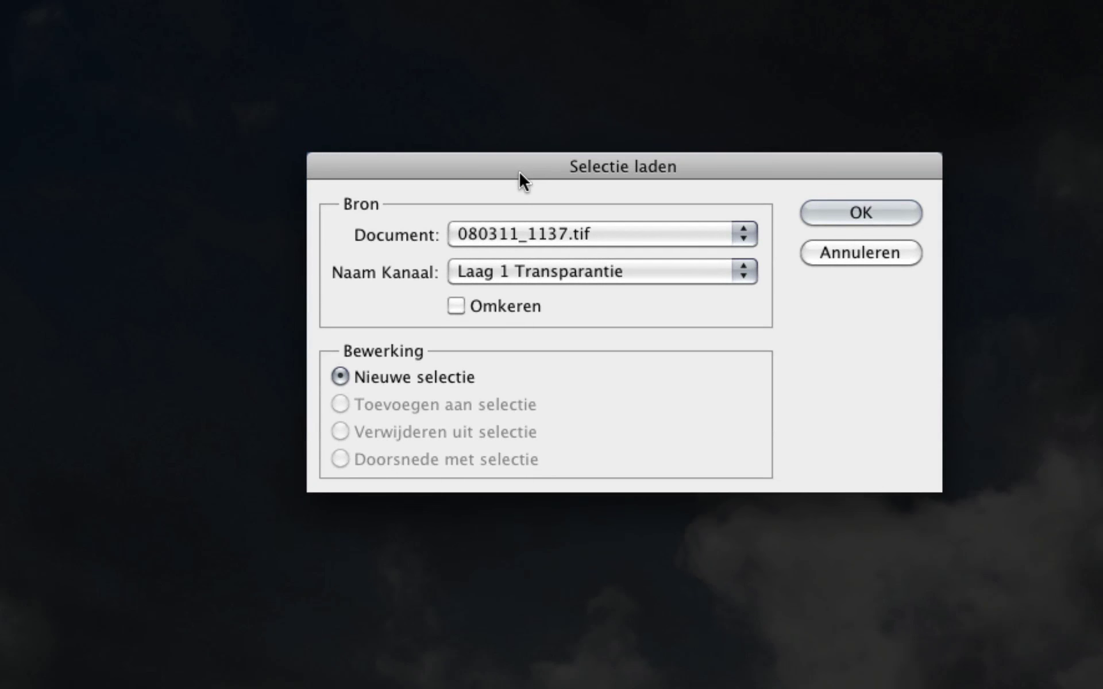
pyautogui.click(706, 281)
pyautogui.click(670, 308)
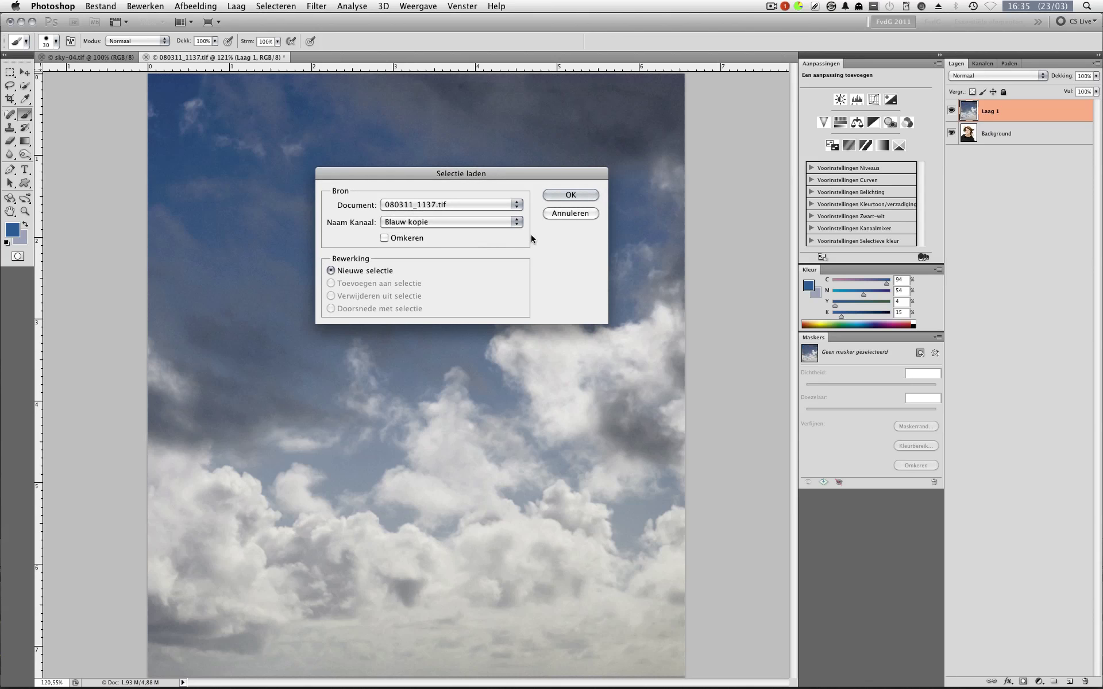
pyautogui.click(597, 196)
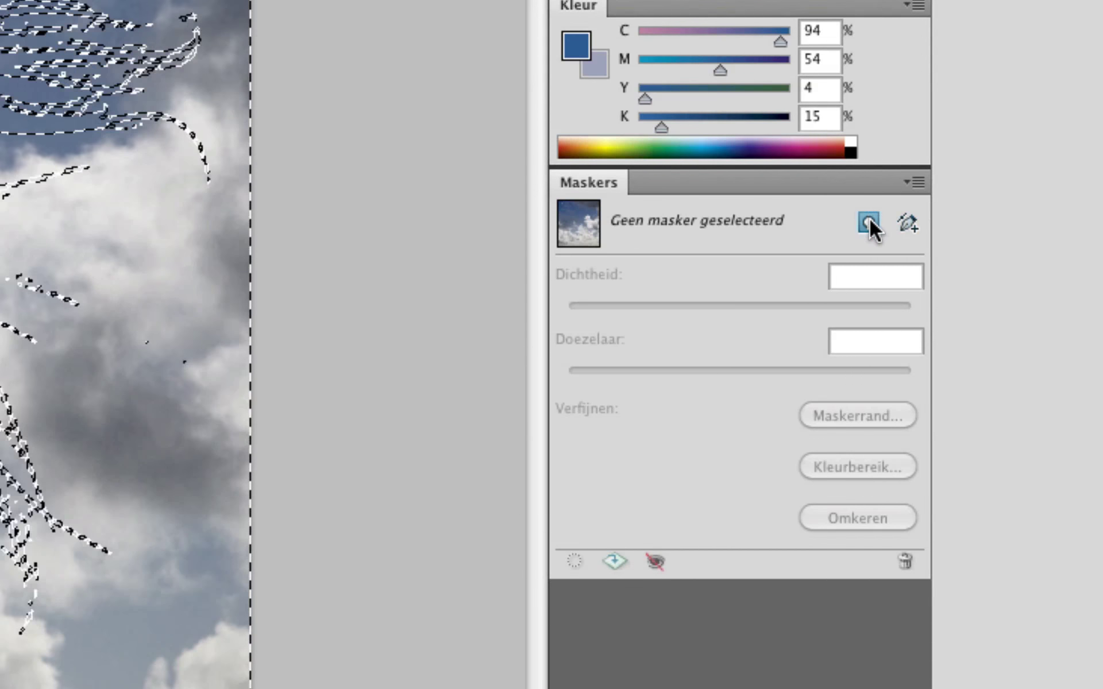
# Step: Add a pixel mask to the sky layer from the loaded selection and move the layer below the Background layer
pyautogui.click(869, 222)
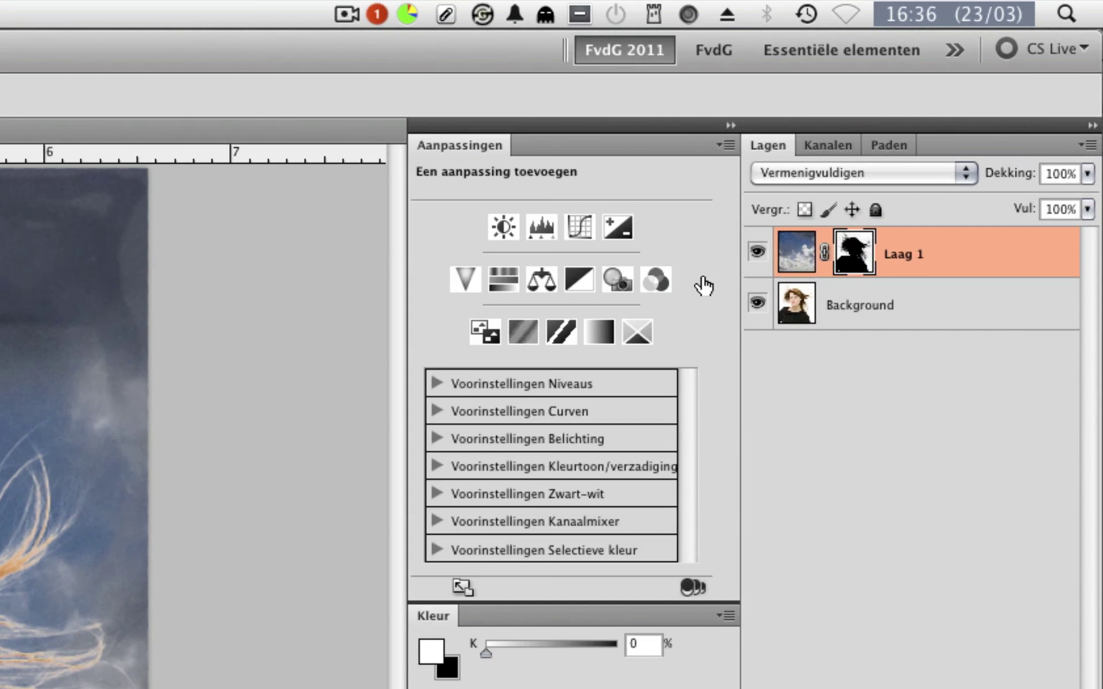
pyautogui.moveTo(797, 253); pyautogui.dragTo(782, 368)
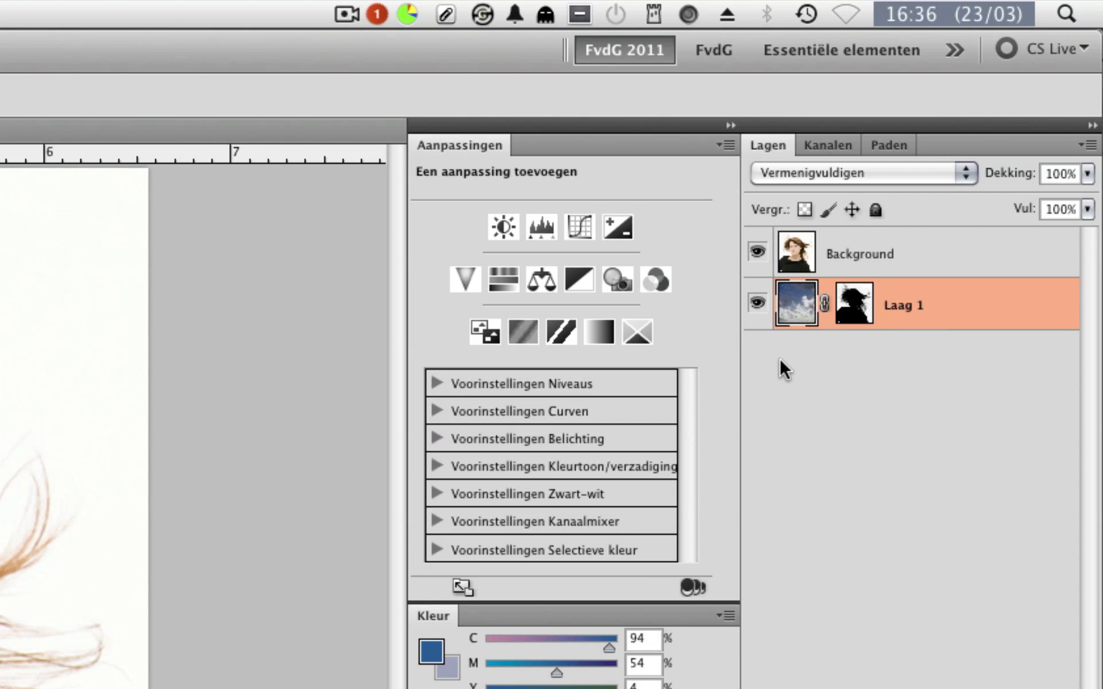
# Step: Move the pixel mask from the sky layer to the Background layer and invert it so the woman shows against the sky
pyautogui.click(850, 313)
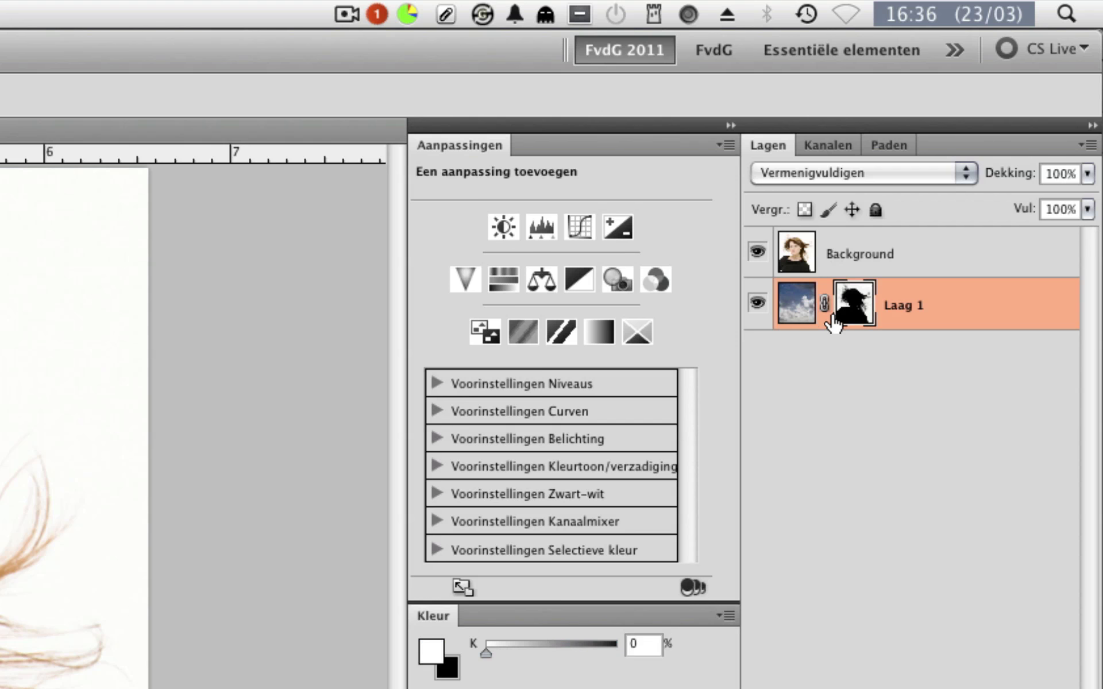
pyautogui.moveTo(857, 315); pyautogui.dragTo(859, 256)
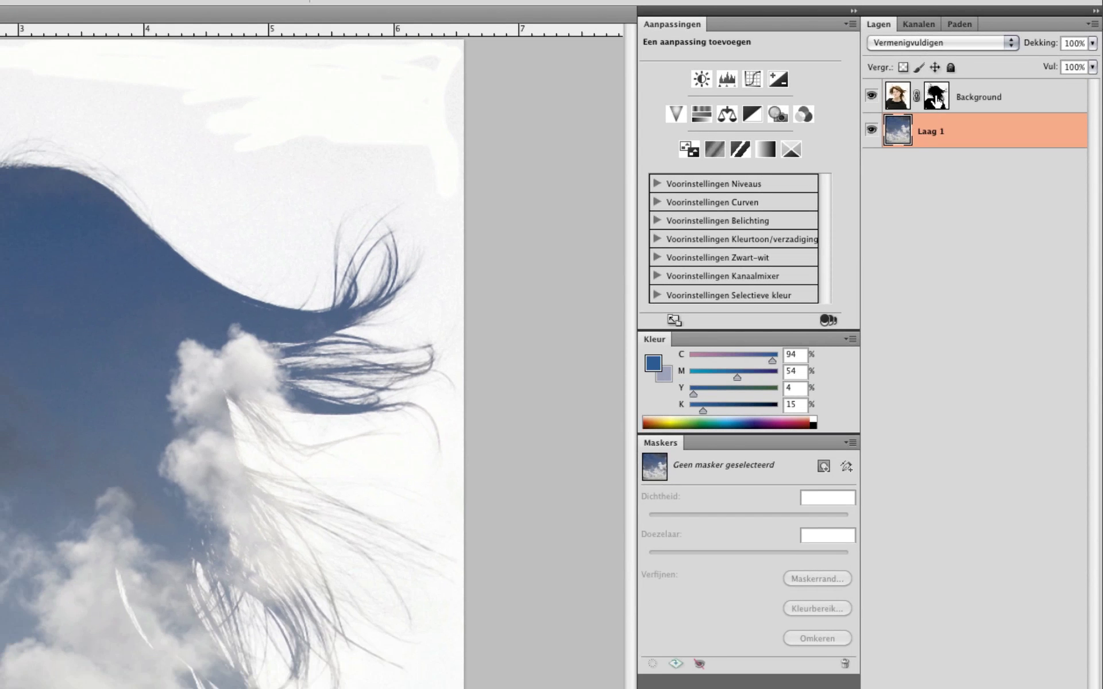
pyautogui.click(937, 102)
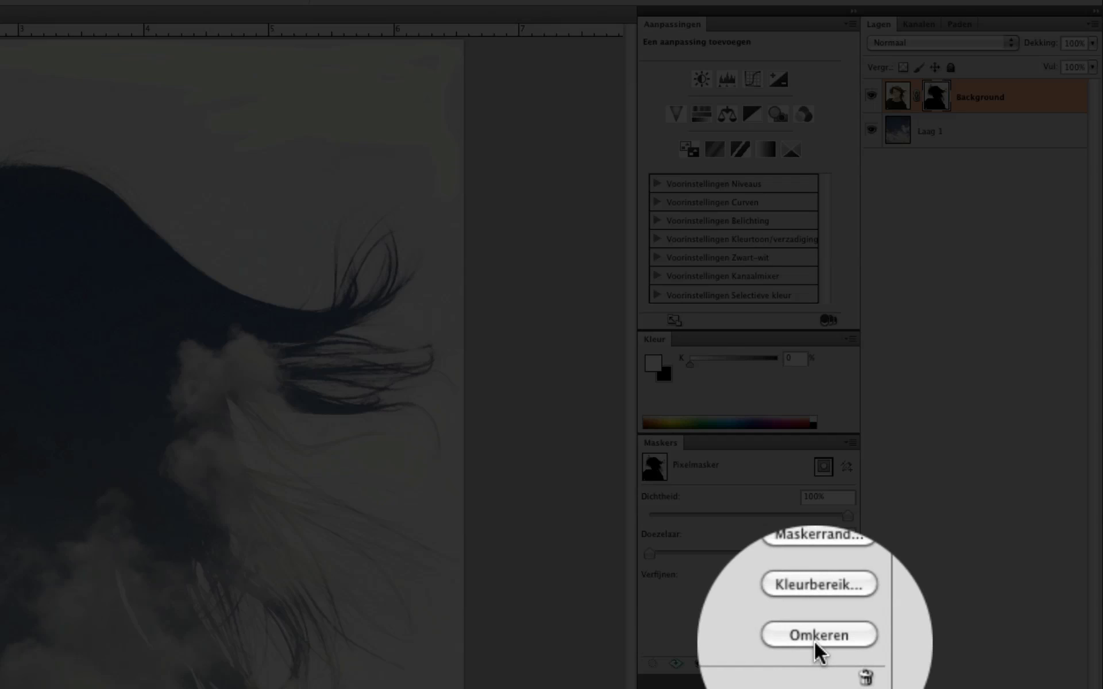
pyautogui.click(817, 639)
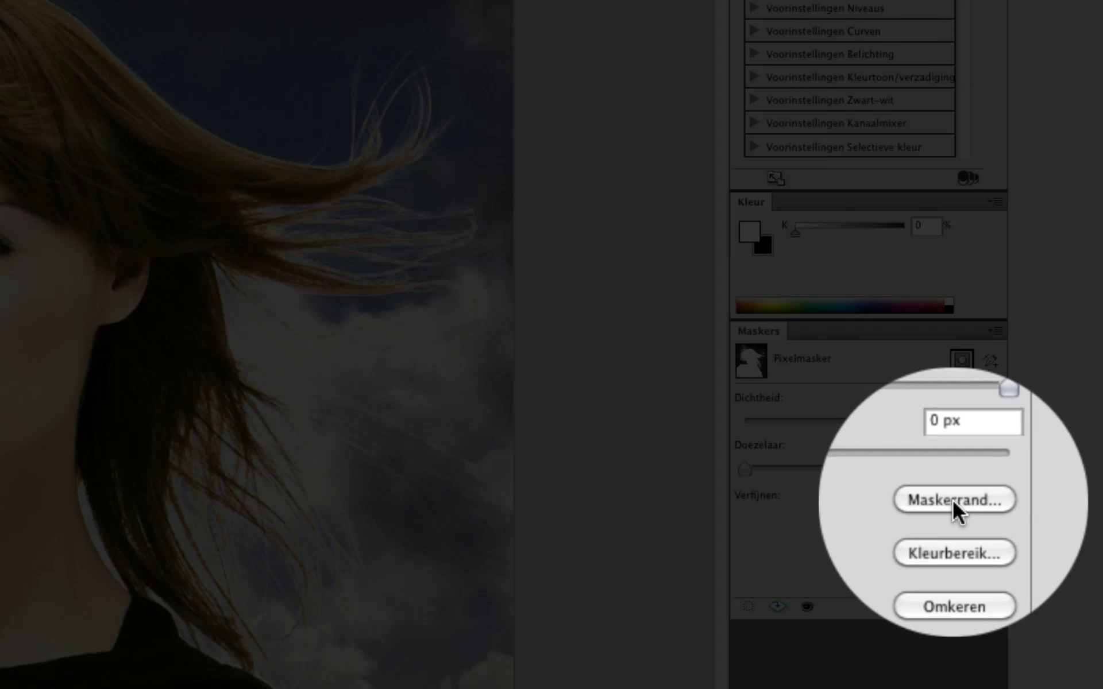
# Step: Open Masker verfijnen for the Background layer's mask and enable Kleuren zuiveren with Mate at 100%
pyautogui.click(916, 426)
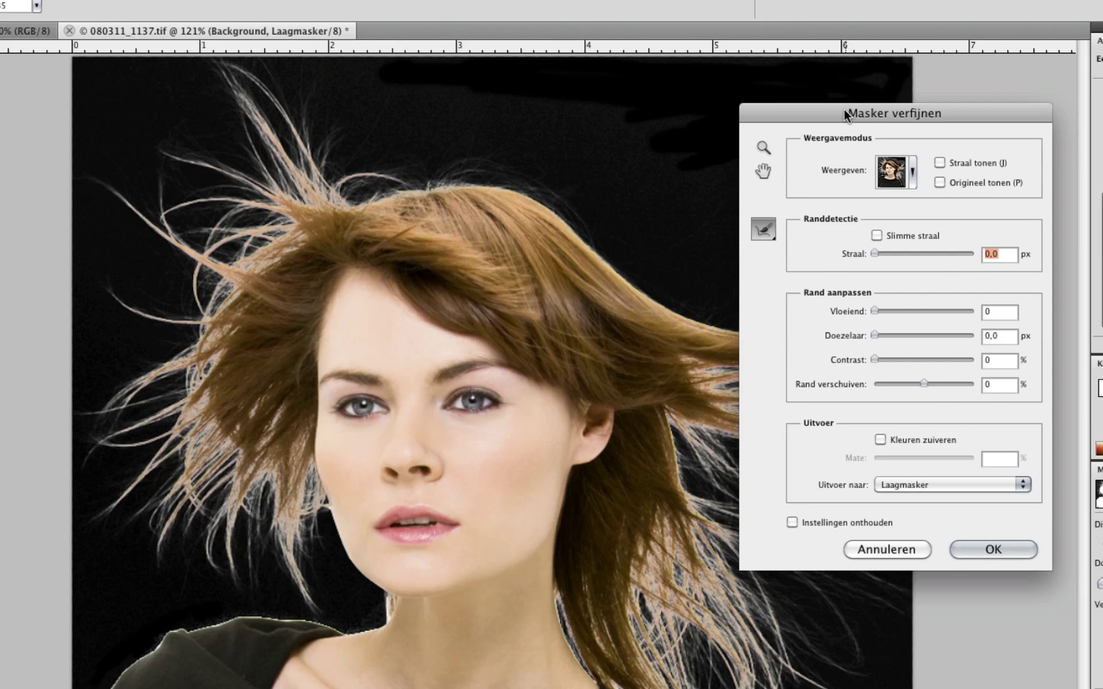
pyautogui.moveTo(848, 112); pyautogui.dragTo(844, 91)
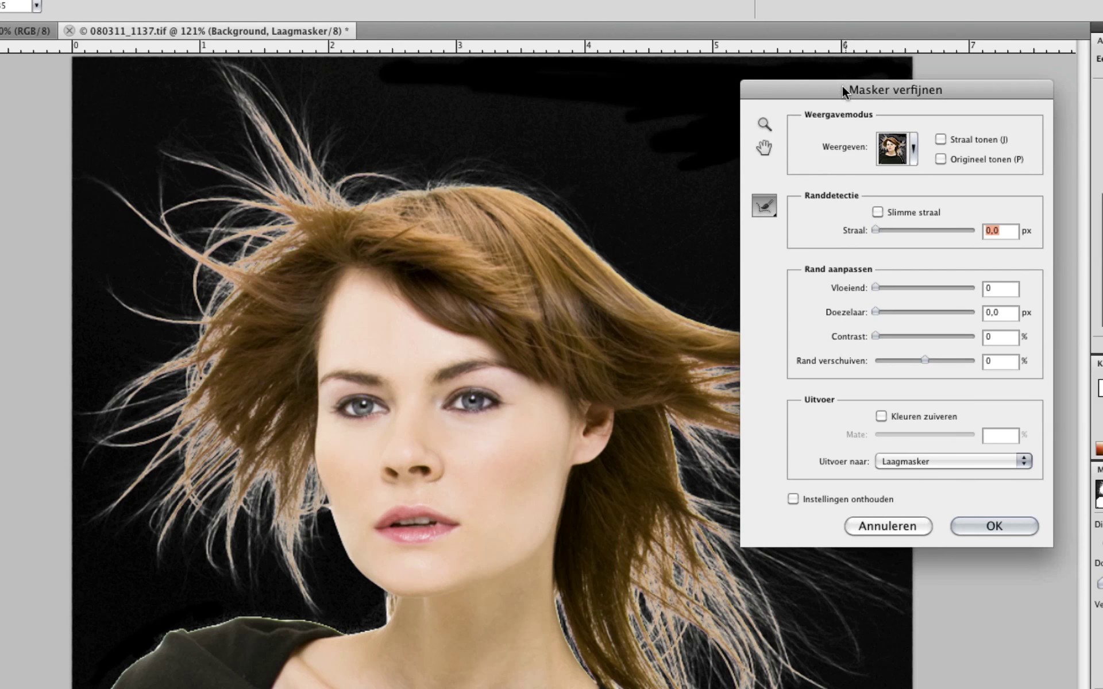
pyautogui.click(884, 418)
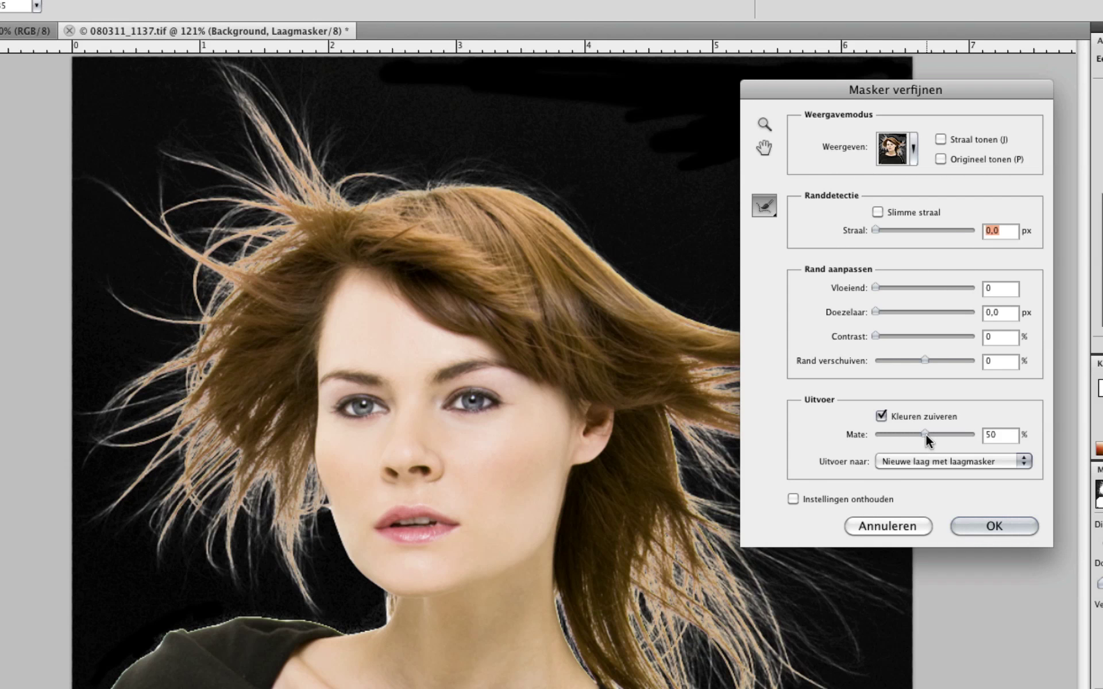
pyautogui.moveTo(925, 434); pyautogui.dragTo(971, 433)
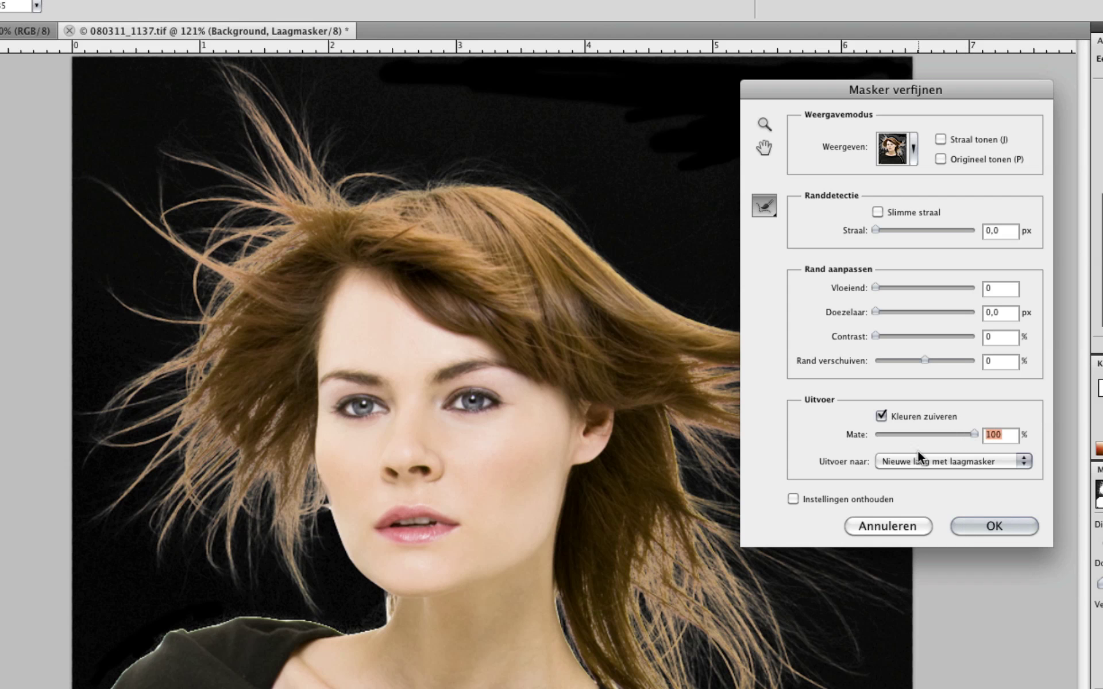
pyautogui.moveTo(800, 89); pyautogui.dragTo(813, 92)
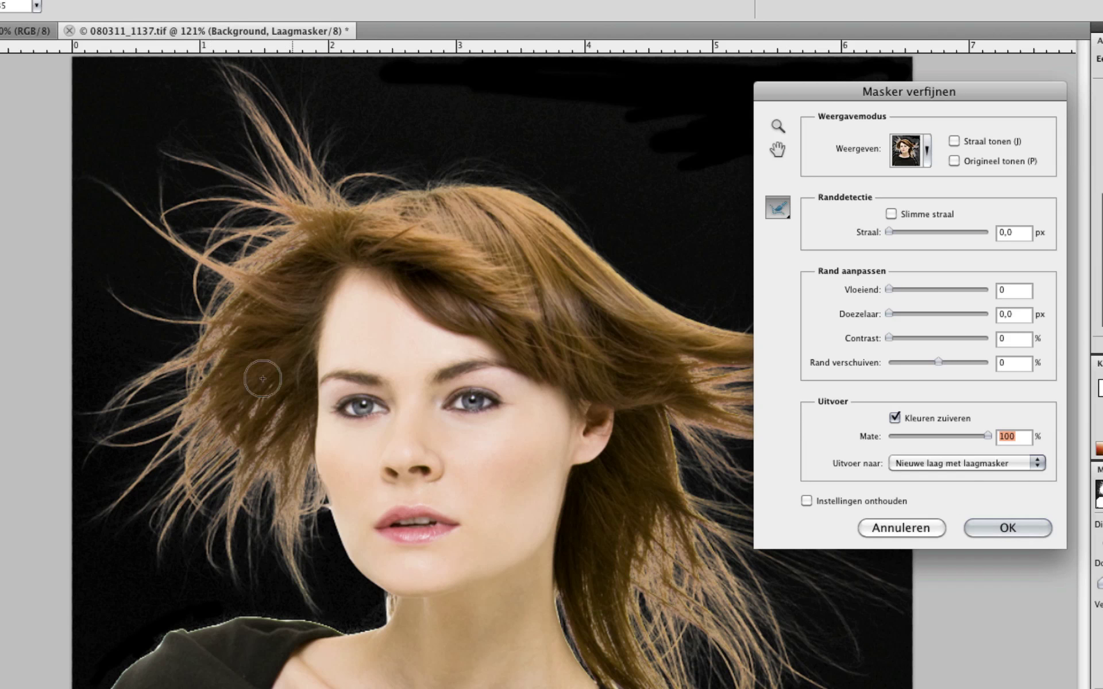
# Step: Turn on Slimme straal, brush over the hair edges on both sides, and output the refined mask as Nieuwe laag met laagmasker
pyautogui.click(891, 214)
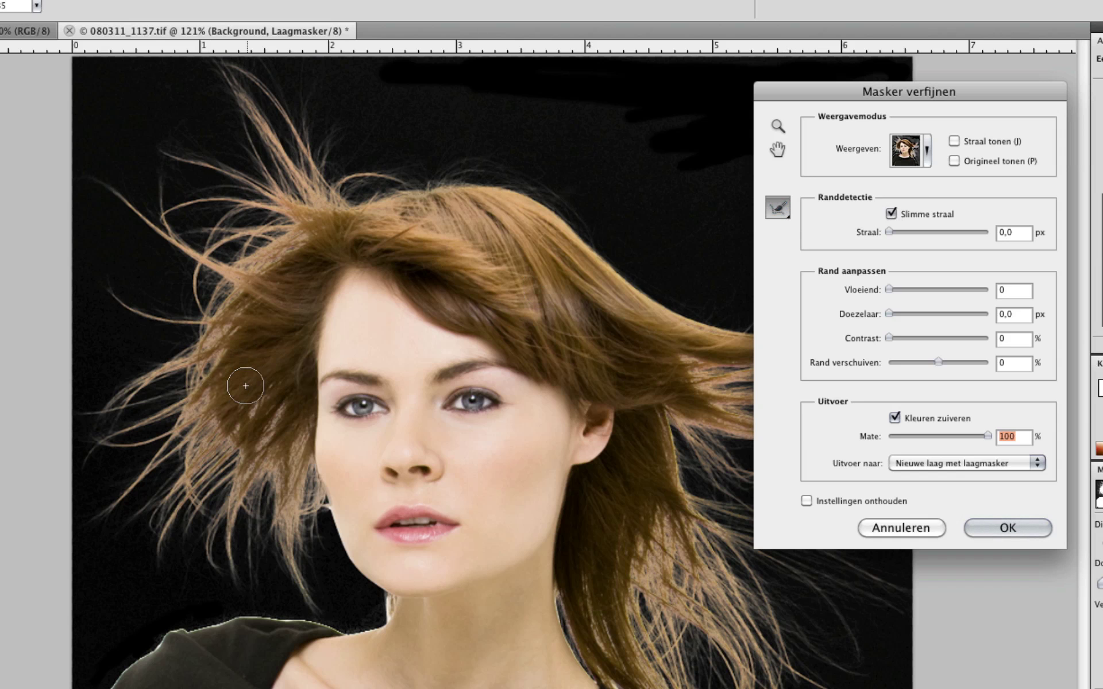
pyautogui.moveTo(198, 401); pyautogui.dragTo(205, 369)
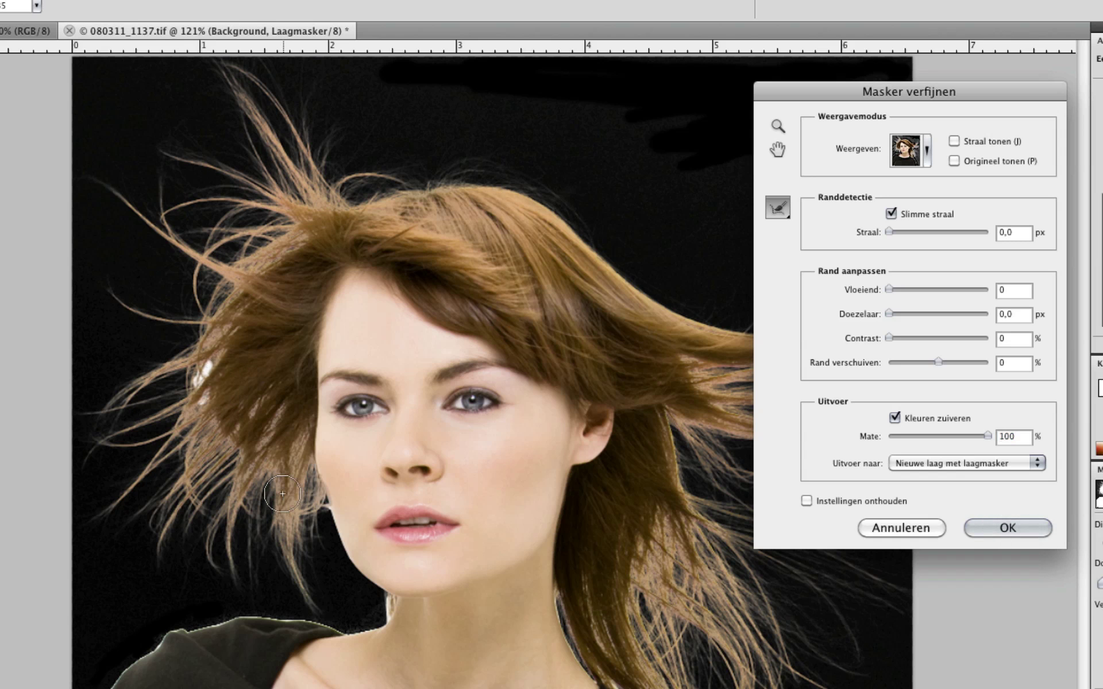
pyautogui.moveTo(315, 487); pyautogui.dragTo(306, 485)
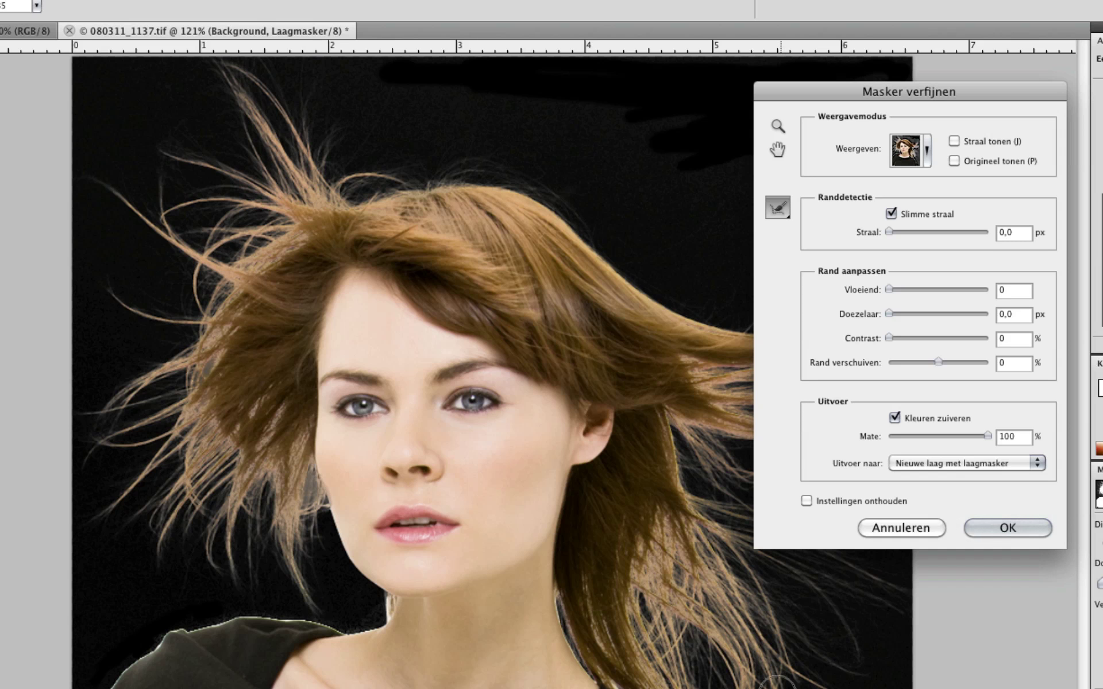
pyautogui.moveTo(773, 669)
pyautogui.mouseDown()
pyautogui.moveTo(844, 686)
pyautogui.moveTo(779, 661)
pyautogui.moveTo(867, 673)
pyautogui.moveTo(823, 660)
pyautogui.moveTo(754, 583)
pyautogui.mouseUp()
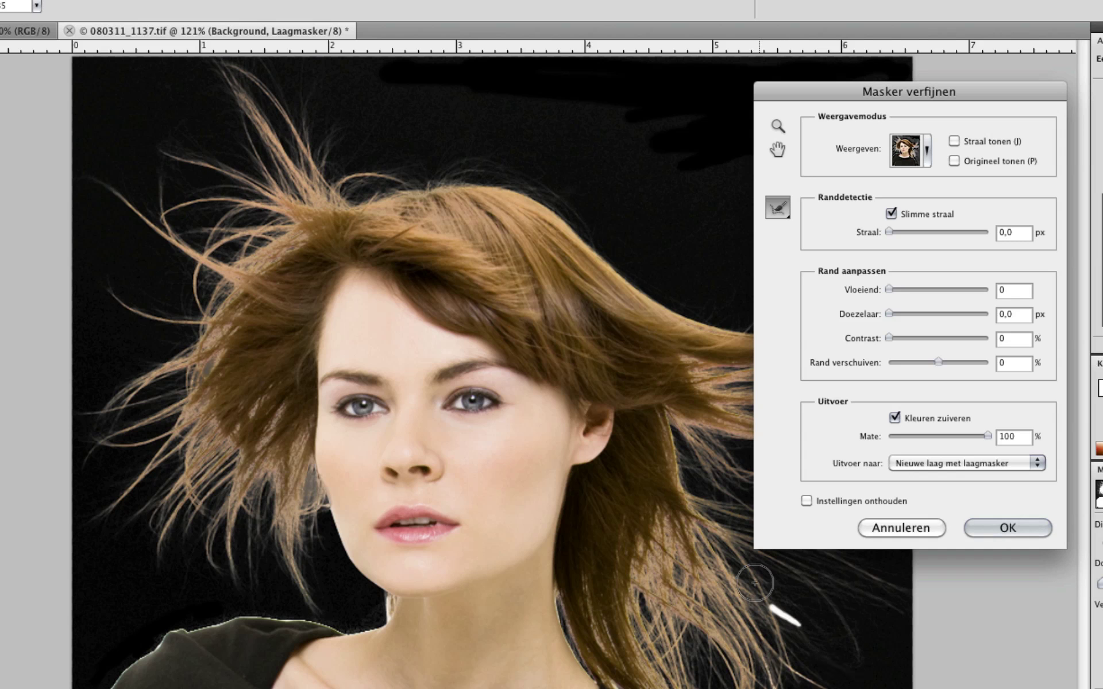
pyautogui.moveTo(869, 98); pyautogui.dragTo(1019, 123)
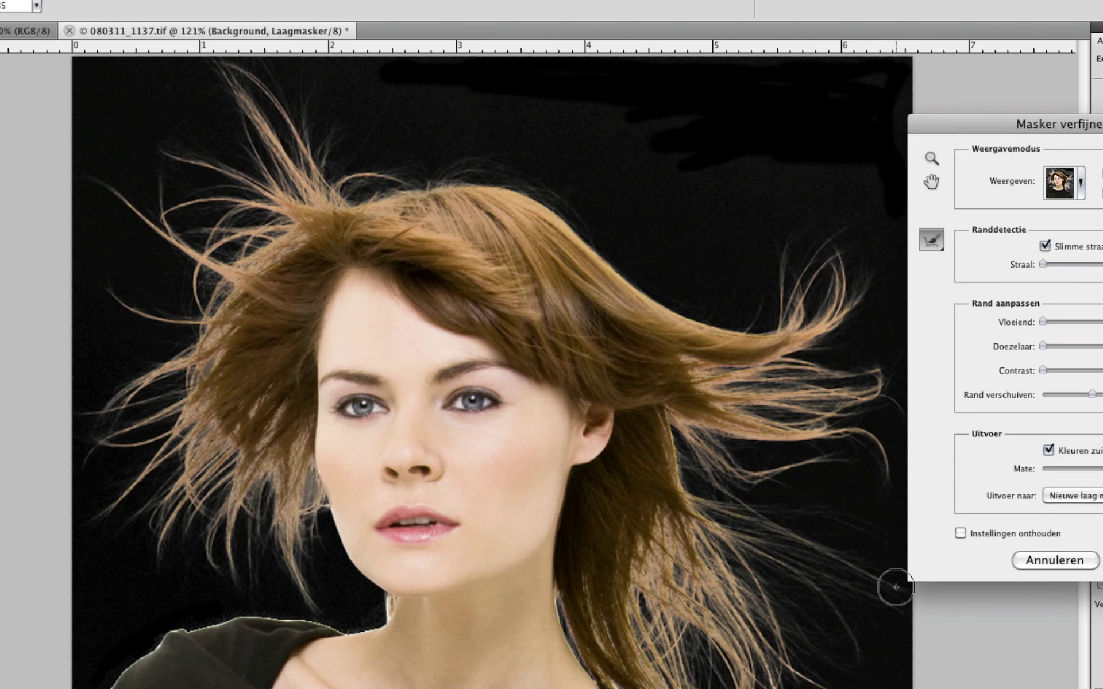
pyautogui.moveTo(896, 587)
pyautogui.mouseDown()
pyautogui.moveTo(773, 512)
pyautogui.moveTo(731, 501)
pyautogui.mouseUp()
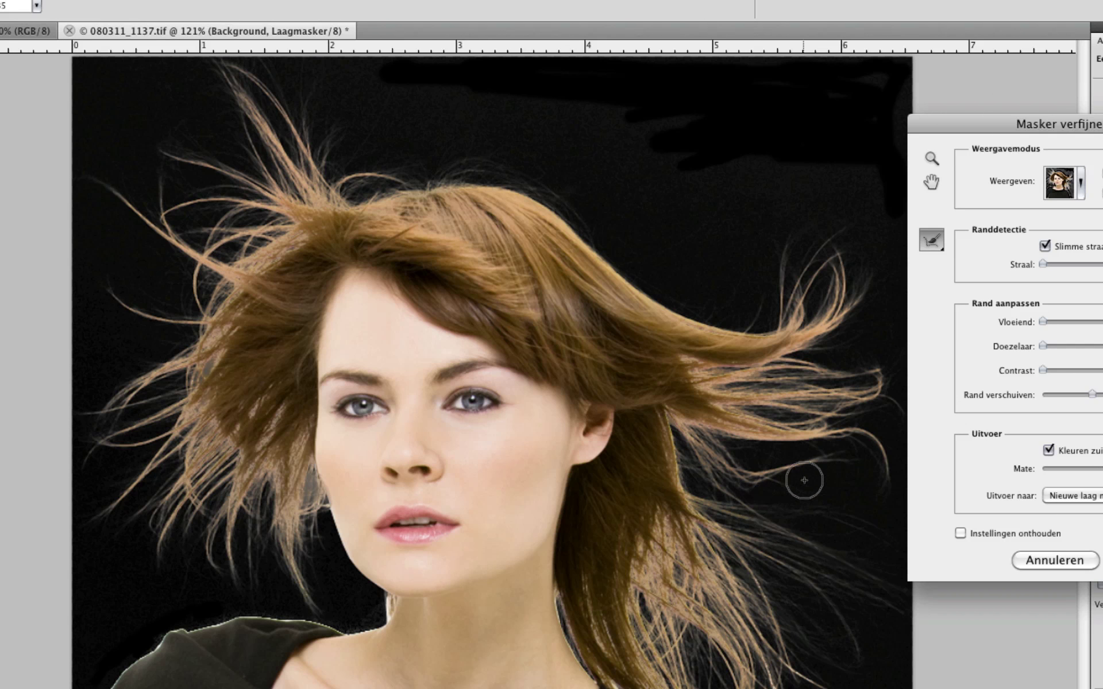
pyautogui.moveTo(835, 453)
pyautogui.mouseDown()
pyautogui.moveTo(770, 477)
pyautogui.moveTo(730, 471)
pyautogui.mouseUp()
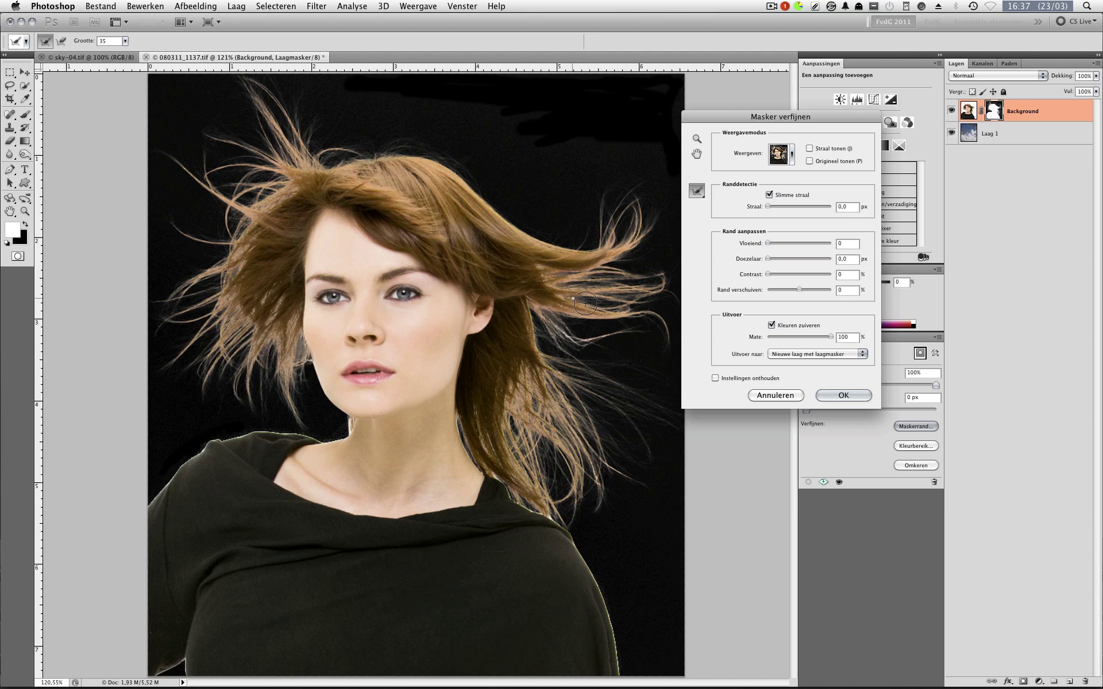
pyautogui.moveTo(585, 303)
pyautogui.mouseDown()
pyautogui.moveTo(634, 308)
pyautogui.moveTo(641, 278)
pyautogui.moveTo(551, 269)
pyautogui.mouseUp()
pyautogui.click(871, 400)
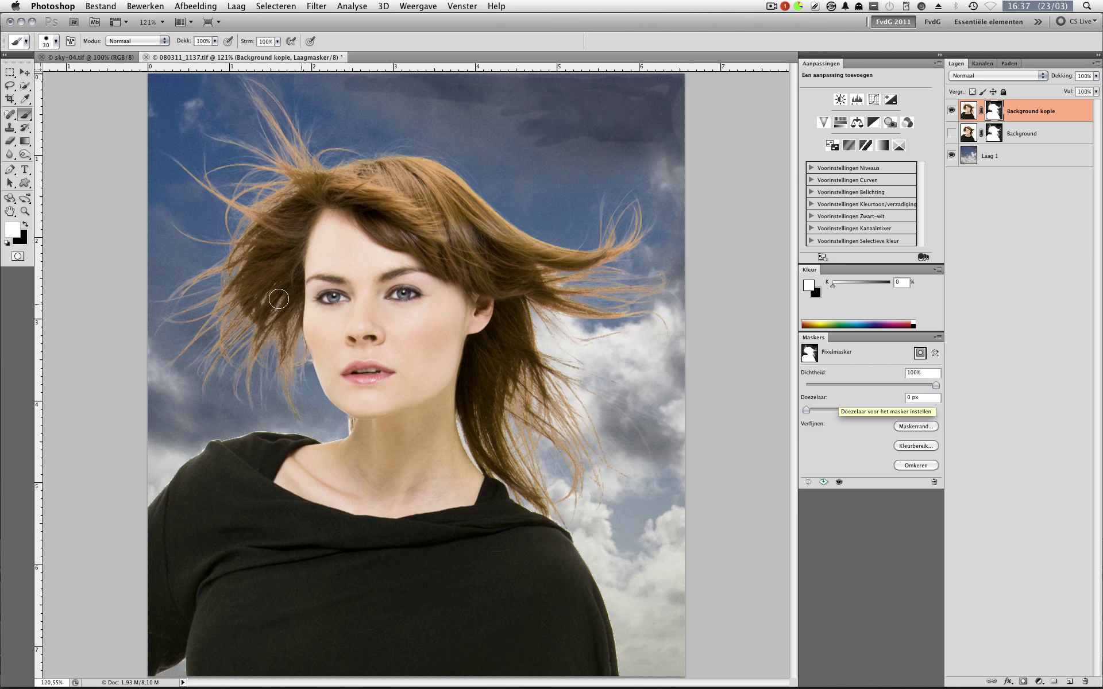
# Step: Examine the cut-out hair on the side where it flies outward up close, then fit the whole image in view
pyautogui.click(25, 211)
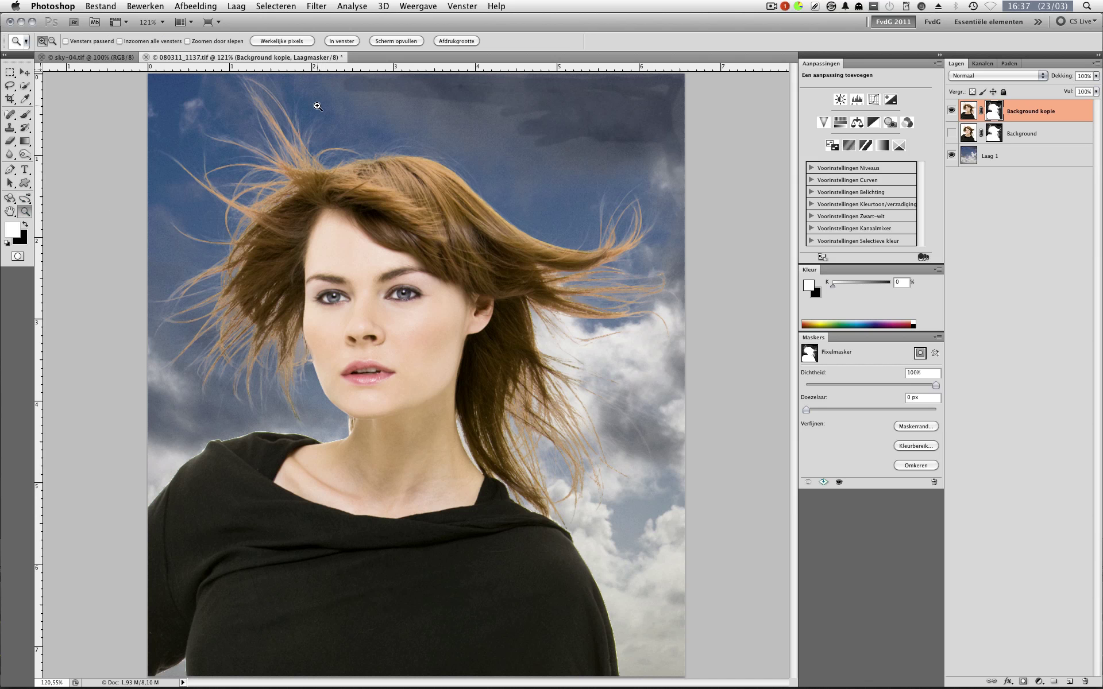
pyautogui.moveTo(668, 306); pyautogui.dragTo(667, 307)
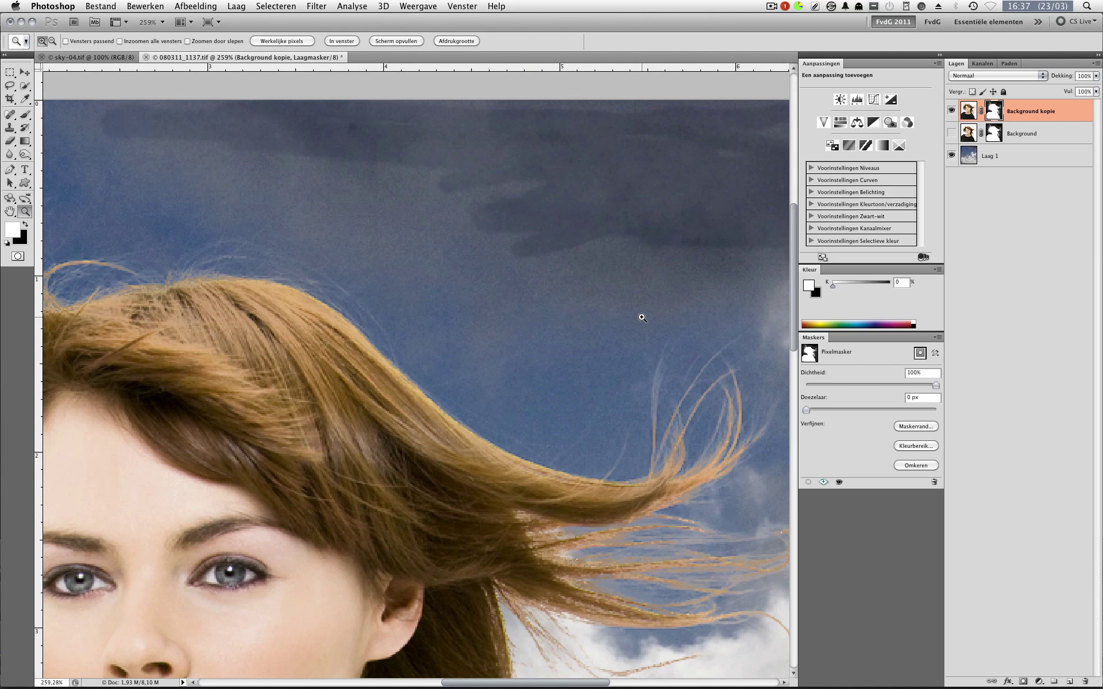
pyautogui.scroll(-3, 791, 265)
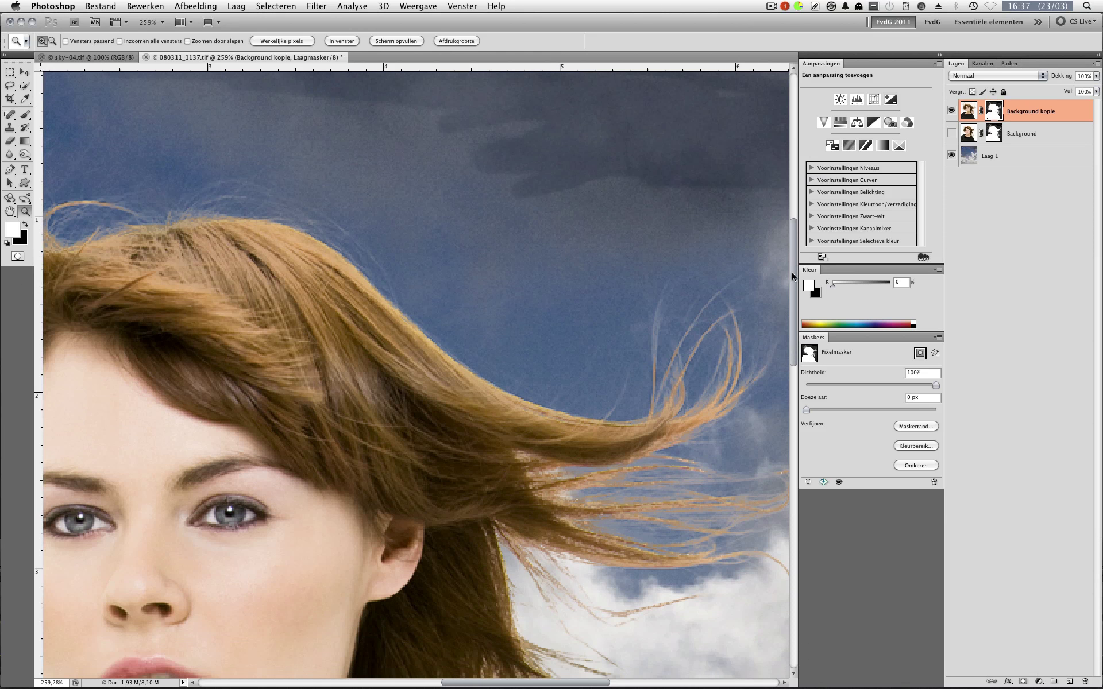
pyautogui.scroll(5, 739, 271)
pyautogui.scroll(-20, 466, 681)
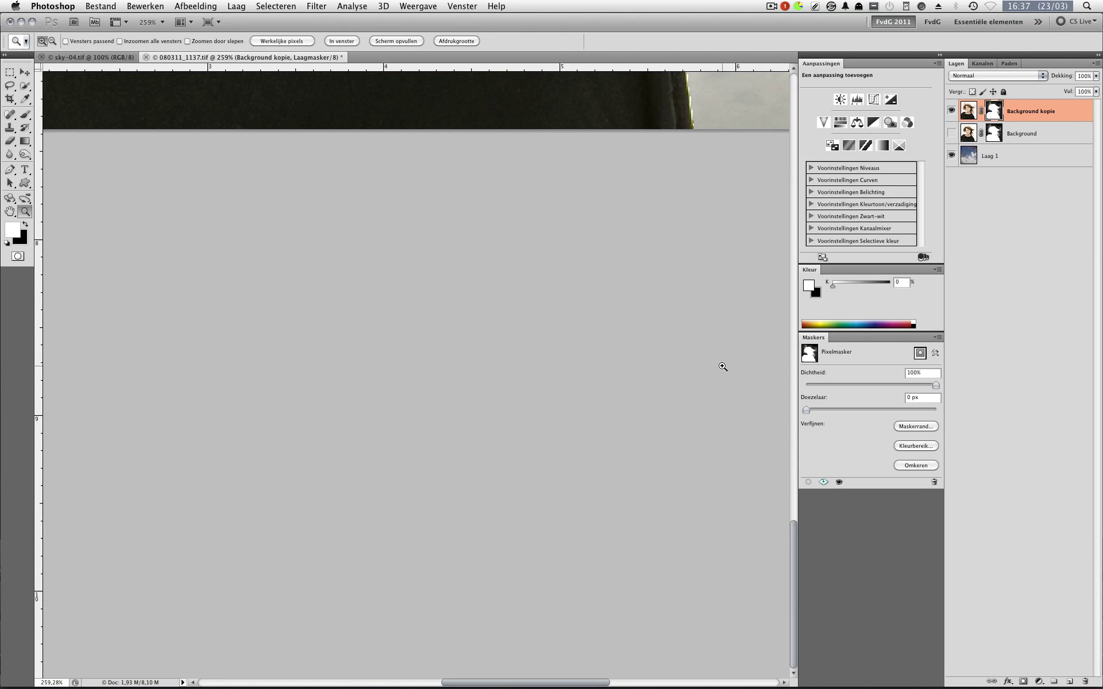
pyautogui.scroll(5, 725, 369)
pyautogui.press('super+0')
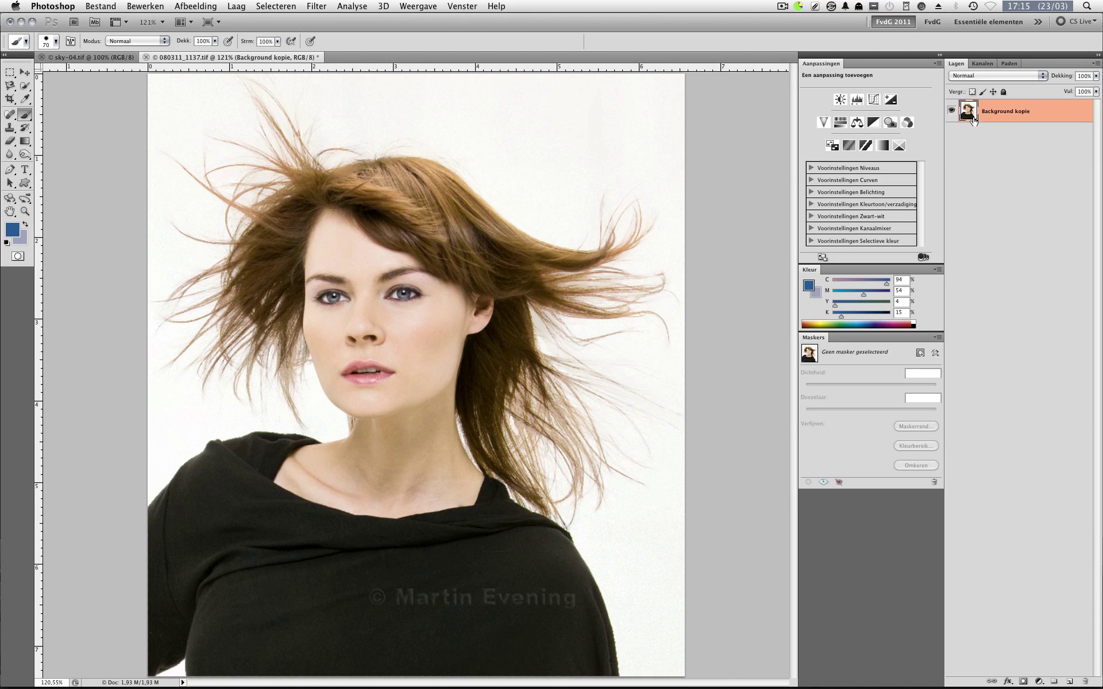
# Step: Duplicate the Blauw channel of the portrait that has only the Background kopie layer
pyautogui.click(984, 64)
pyautogui.click(972, 147)
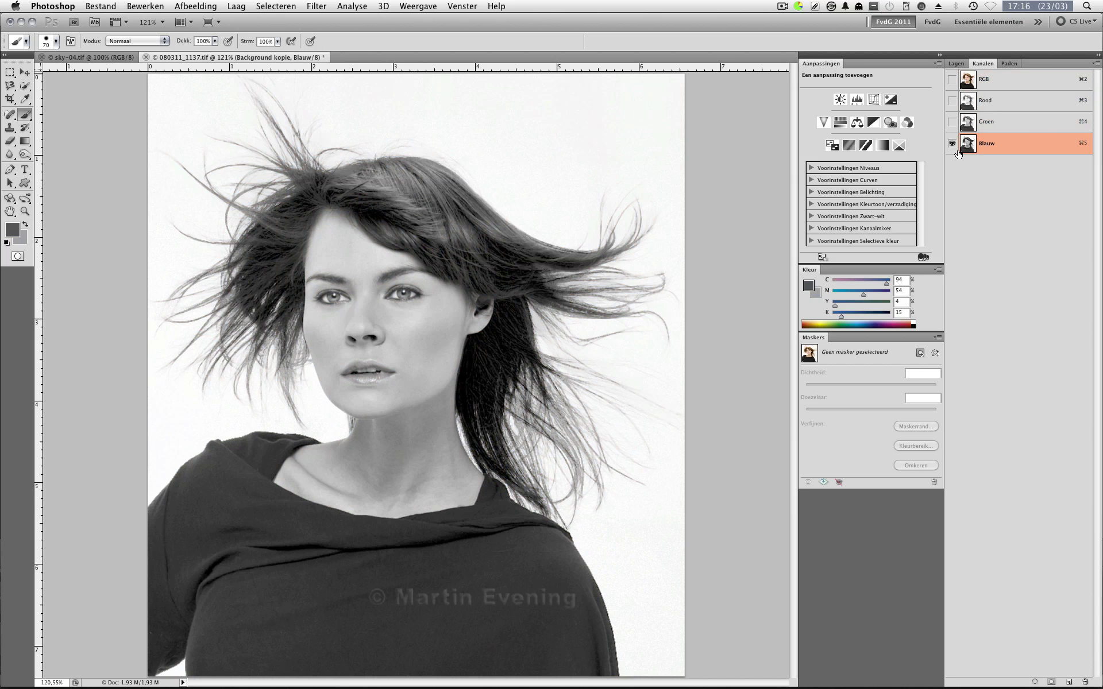
pyautogui.moveTo(968, 145); pyautogui.dragTo(1069, 682)
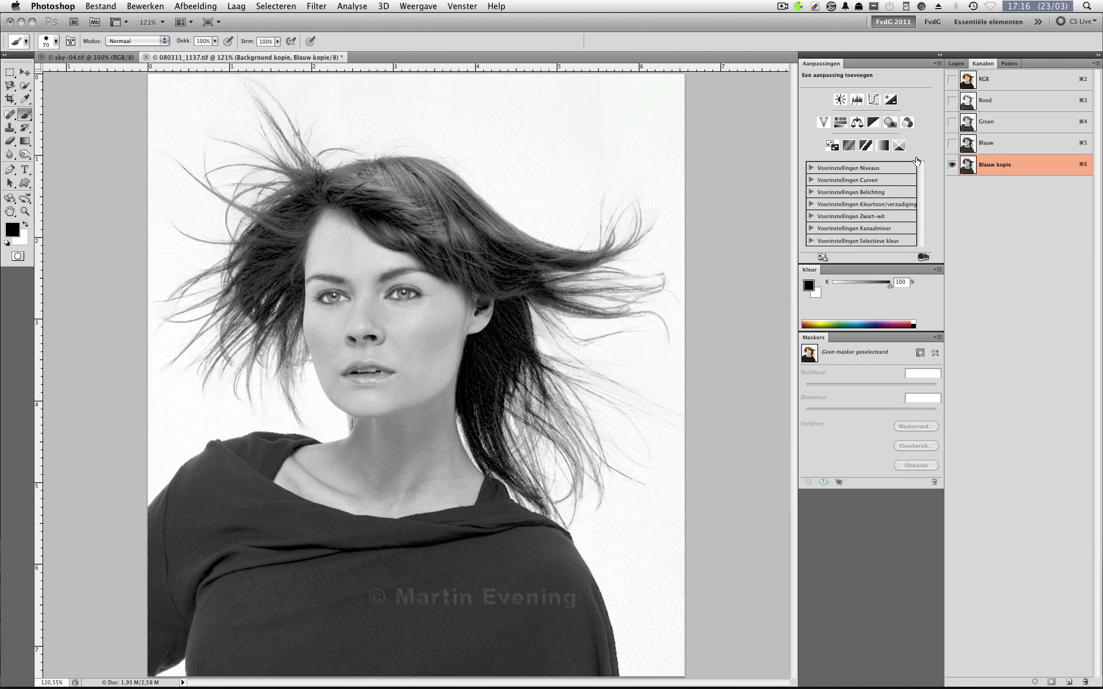
# Step: Apply Niveaus to the Blauw kopie channel with input black at 142 and white at 247, and shift the midtones darker
pyautogui.click(201, 7)
pyautogui.moveTo(209, 43)
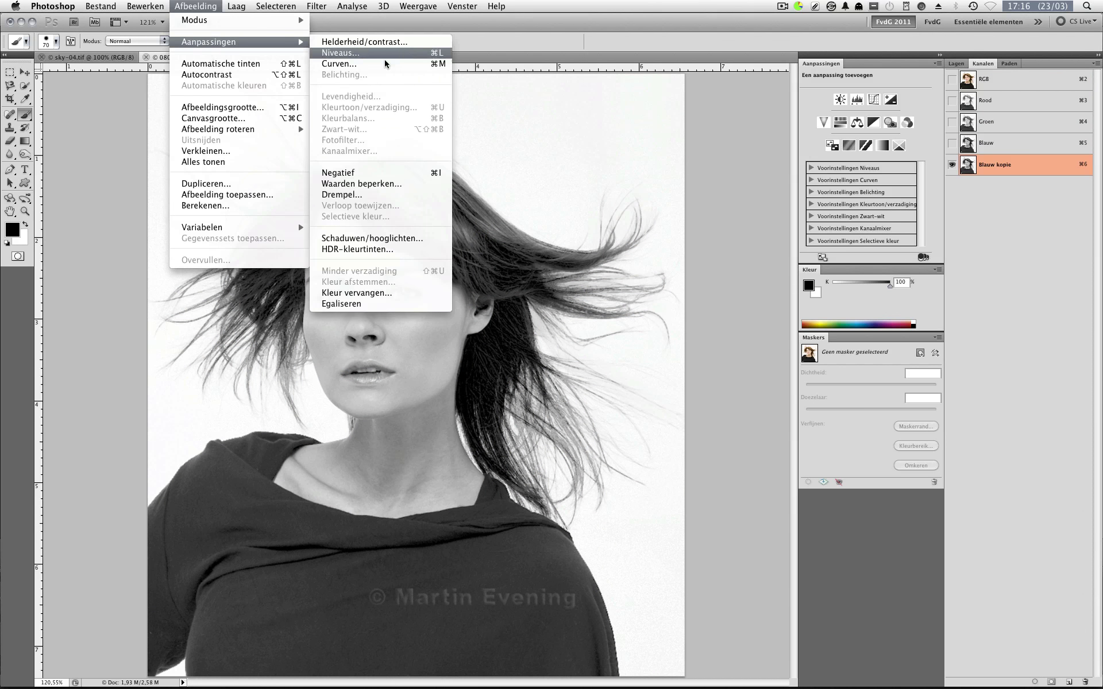
pyautogui.click(388, 53)
pyautogui.moveTo(556, 227); pyautogui.dragTo(696, 224)
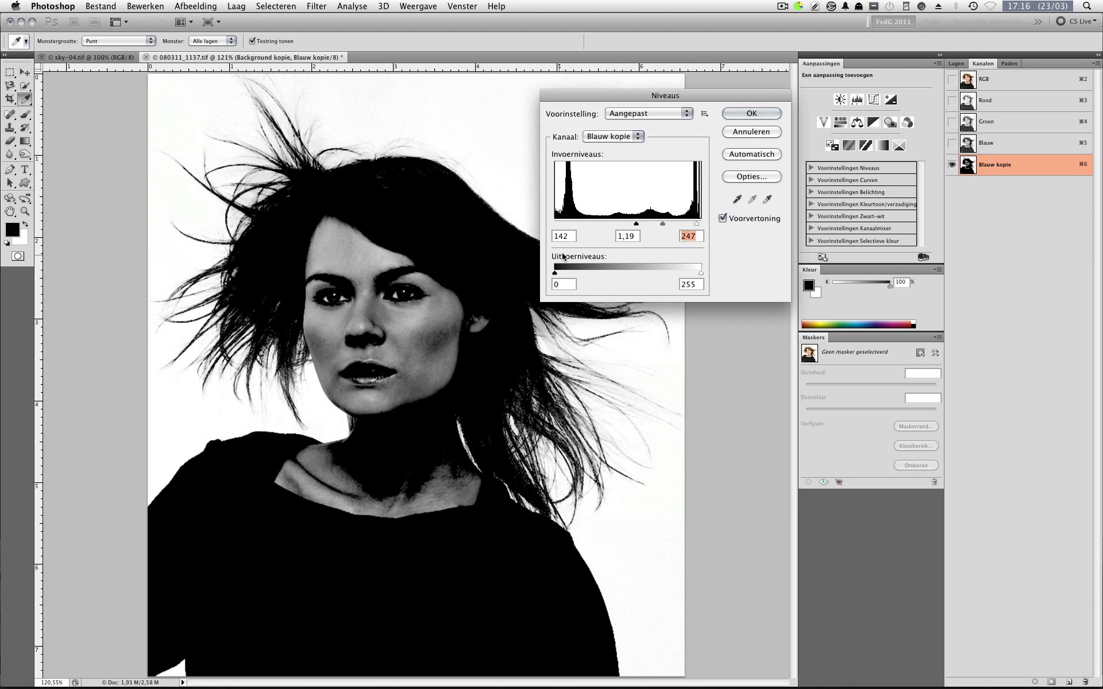
pyautogui.moveTo(662, 224)
pyautogui.mouseDown()
pyautogui.moveTo(649, 221)
pyautogui.moveTo(670, 222)
pyautogui.mouseUp()
pyautogui.click(753, 113)
# Step: Paint the face, neck and remaining grey areas of the silhouette solid black with the Brush tool, then show the layers again
pyautogui.press('b')
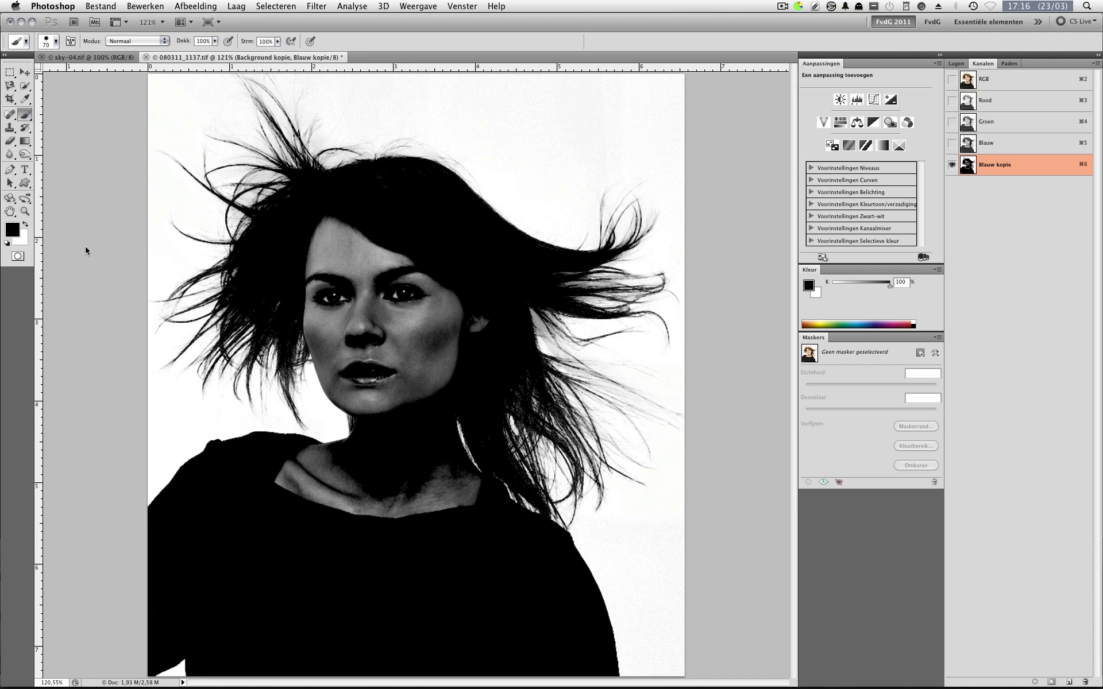
pyautogui.moveTo(424, 299)
pyautogui.mouseDown()
pyautogui.moveTo(403, 310)
pyautogui.moveTo(455, 300)
pyautogui.moveTo(469, 328)
pyautogui.moveTo(444, 314)
pyautogui.moveTo(456, 304)
pyautogui.moveTo(436, 287)
pyautogui.moveTo(401, 279)
pyautogui.moveTo(471, 308)
pyautogui.moveTo(360, 243)
pyautogui.moveTo(363, 233)
pyautogui.moveTo(342, 244)
pyautogui.moveTo(357, 234)
pyautogui.moveTo(344, 261)
pyautogui.moveTo(377, 292)
pyautogui.moveTo(424, 277)
pyautogui.moveTo(405, 244)
pyautogui.moveTo(368, 262)
pyautogui.moveTo(404, 282)
pyautogui.moveTo(418, 317)
pyautogui.moveTo(391, 388)
pyautogui.moveTo(441, 369)
pyautogui.moveTo(438, 352)
pyautogui.moveTo(427, 386)
pyautogui.moveTo(438, 339)
pyautogui.moveTo(380, 349)
pyautogui.moveTo(406, 342)
pyautogui.moveTo(389, 307)
pyautogui.moveTo(325, 249)
pyautogui.moveTo(320, 290)
pyautogui.moveTo(332, 313)
pyautogui.moveTo(360, 313)
pyautogui.moveTo(382, 351)
pyautogui.moveTo(388, 418)
pyautogui.moveTo(354, 506)
pyautogui.moveTo(285, 497)
pyautogui.moveTo(365, 482)
pyautogui.moveTo(320, 505)
pyautogui.moveTo(298, 486)
pyautogui.moveTo(320, 483)
pyautogui.moveTo(294, 480)
pyautogui.moveTo(327, 464)
pyautogui.moveTo(296, 467)
pyautogui.moveTo(318, 462)
pyautogui.moveTo(302, 457)
pyautogui.moveTo(340, 450)
pyautogui.moveTo(286, 464)
pyautogui.moveTo(333, 494)
pyautogui.moveTo(417, 500)
pyautogui.moveTo(390, 511)
pyautogui.moveTo(455, 516)
pyautogui.moveTo(423, 454)
pyautogui.moveTo(463, 500)
pyautogui.moveTo(455, 463)
pyautogui.moveTo(471, 494)
pyautogui.moveTo(367, 510)
pyautogui.moveTo(348, 487)
pyautogui.moveTo(342, 473)
pyautogui.moveTo(429, 485)
pyautogui.moveTo(367, 343)
pyautogui.moveTo(365, 301)
pyautogui.moveTo(313, 316)
pyautogui.moveTo(331, 357)
pyautogui.moveTo(369, 359)
pyautogui.moveTo(322, 310)
pyautogui.moveTo(311, 321)
pyautogui.moveTo(356, 389)
pyautogui.moveTo(347, 347)
pyautogui.moveTo(340, 381)
pyautogui.moveTo(328, 349)
pyautogui.moveTo(365, 415)
pyautogui.mouseUp()
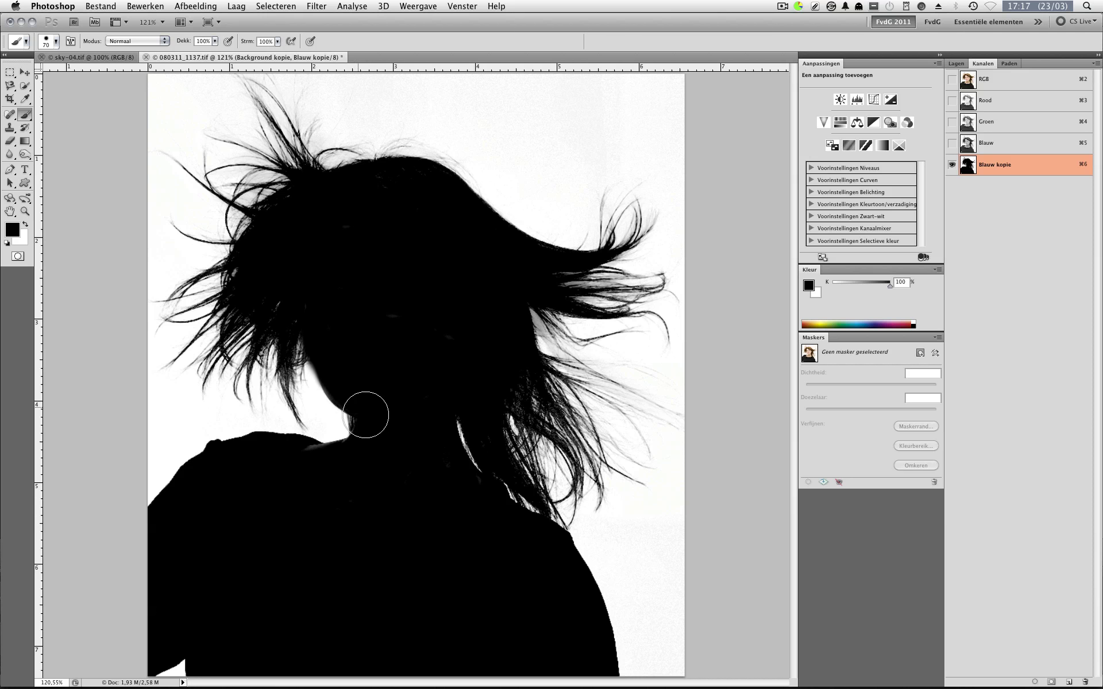
pyautogui.click(956, 64)
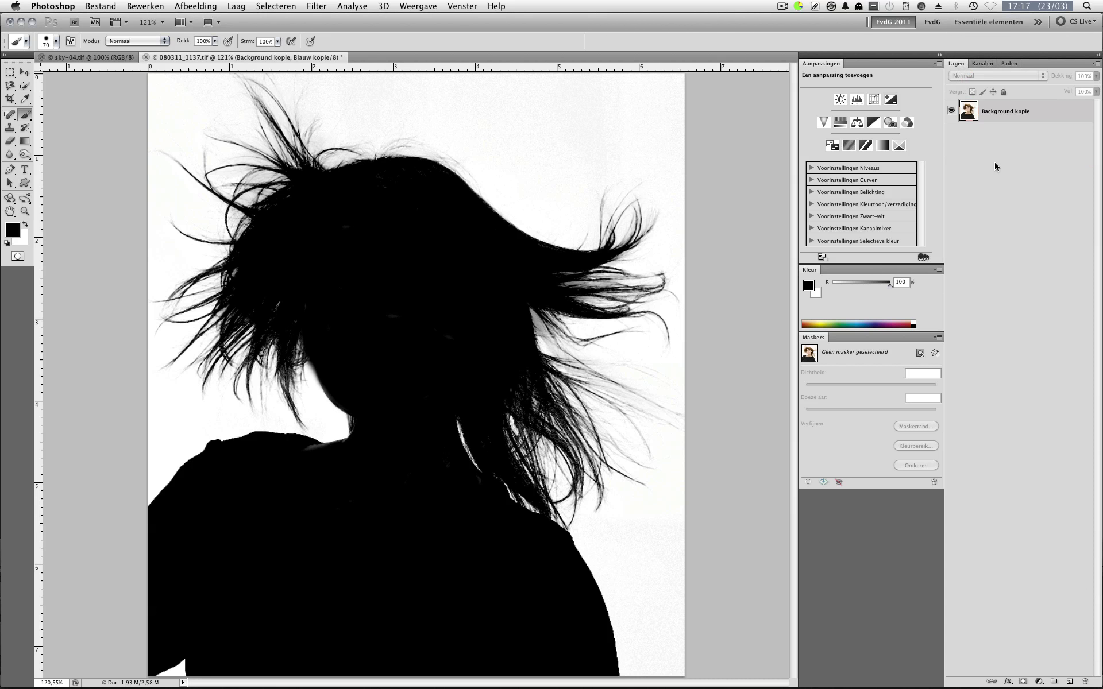